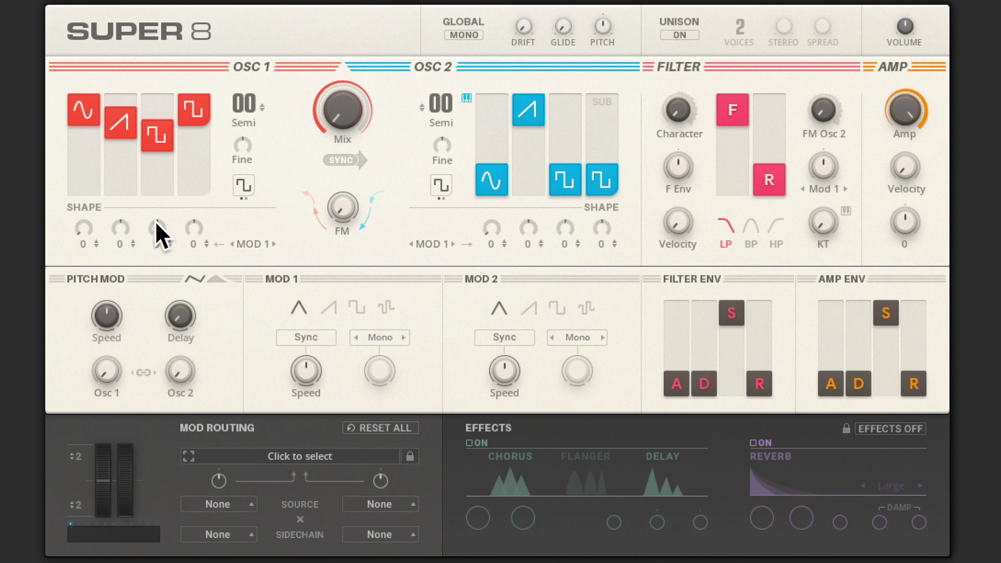
Set Oscillator 1's shape amounts to 0, 24, 100 and 46, modulated by MOD 1.
{"action": "left_click_drag", "start_coordinate": [156, 238], "coordinate": [160, 271]}
{"action": "left_click_drag", "start_coordinate": [155, 153], "coordinate": [158, 202]}
{"action": "left_click_drag", "start_coordinate": [154, 238], "coordinate": [156, 202]}
{"action": "left_click", "coordinate": [273, 243]}
{"action": "left_click", "coordinate": [273, 240]}
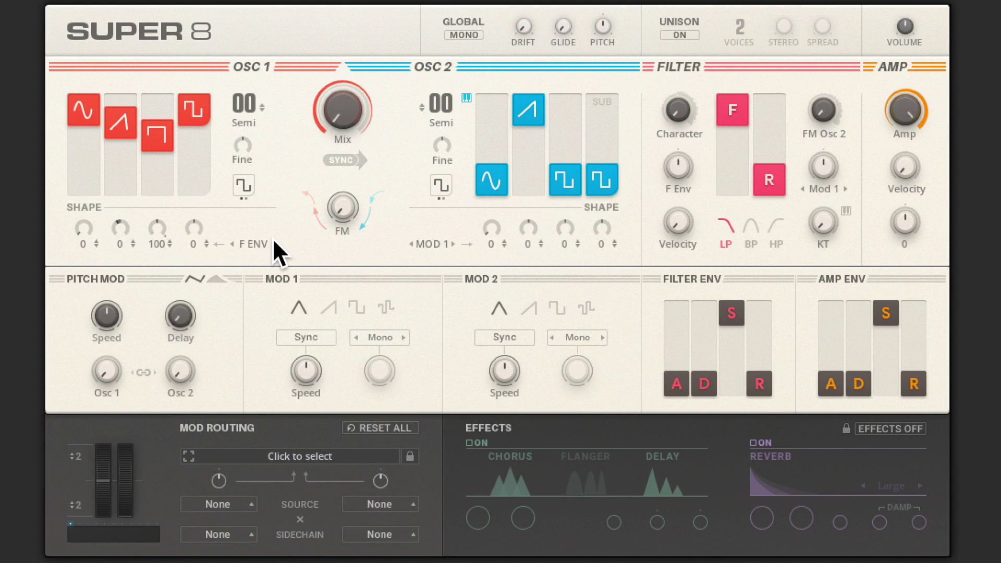
{"action": "left_click", "coordinate": [273, 242]}
{"action": "left_click_drag", "start_coordinate": [200, 239], "coordinate": [202, 217]}
{"action": "left_click_drag", "start_coordinate": [118, 236], "coordinate": [125, 228]}
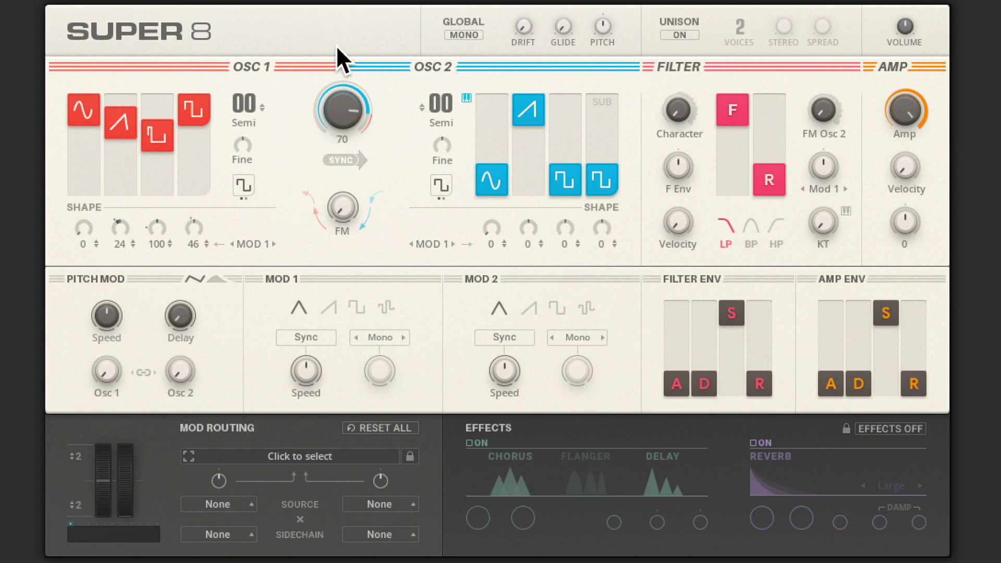
Set Oscillator 2's saw to half and square to full, switch sub to white noise, and raise its shapes.
{"action": "left_click_drag", "start_coordinate": [527, 110], "coordinate": [528, 133]}
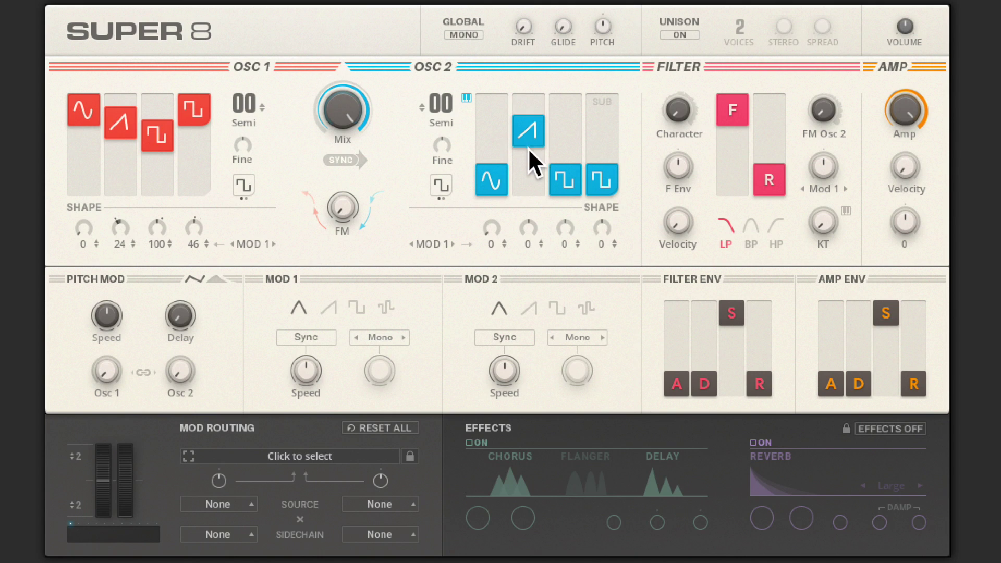
{"action": "left_click_drag", "start_coordinate": [566, 179], "coordinate": [565, 109]}
{"action": "left_click", "coordinate": [604, 171]}
{"action": "left_click_drag", "start_coordinate": [564, 241], "coordinate": [562, 170]}
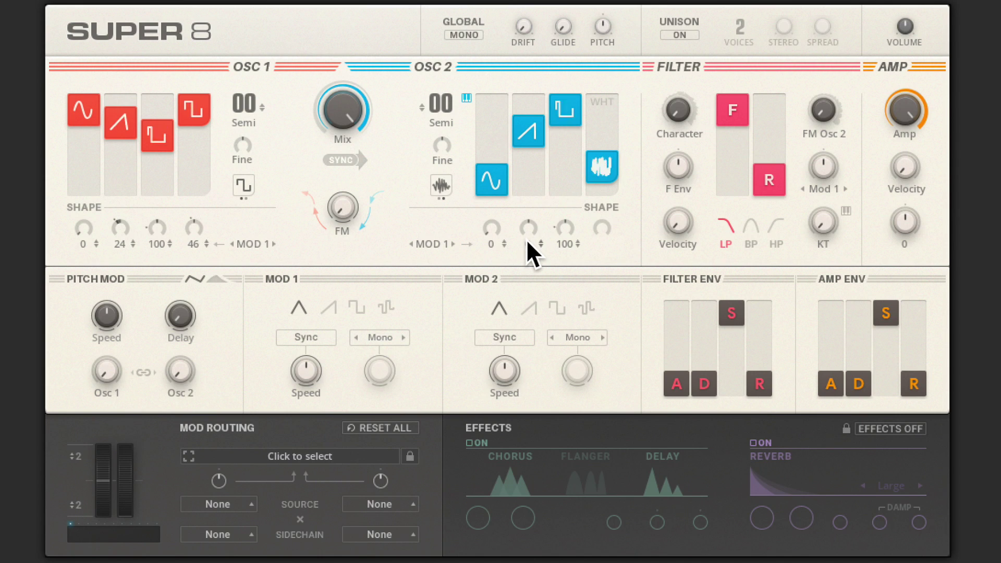
{"action": "left_click_drag", "start_coordinate": [526, 238], "coordinate": [530, 206]}
Increase the FM between the oscillators to 85.
{"action": "mouse_move", "coordinate": [342, 98]}
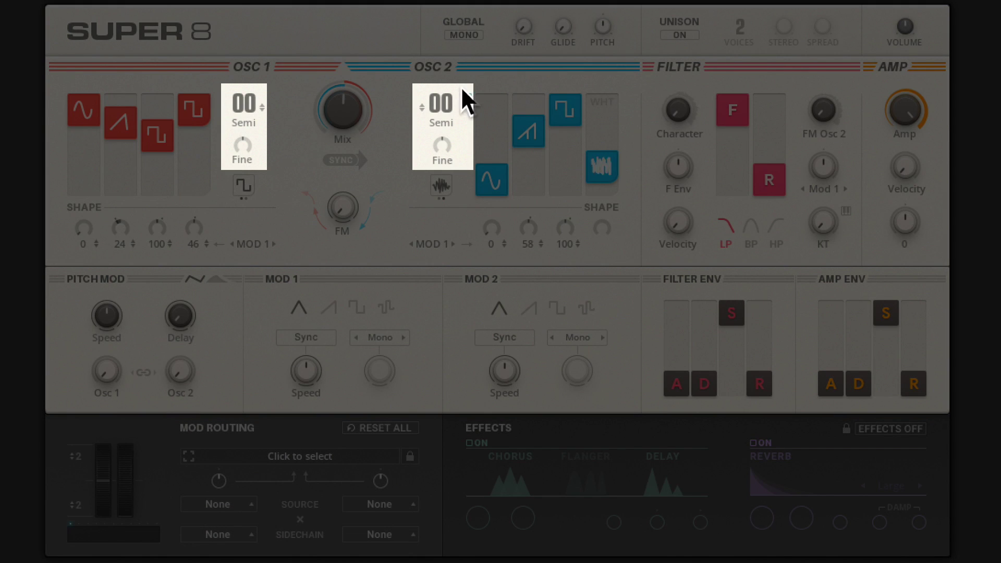
{"action": "mouse_move", "coordinate": [471, 154]}
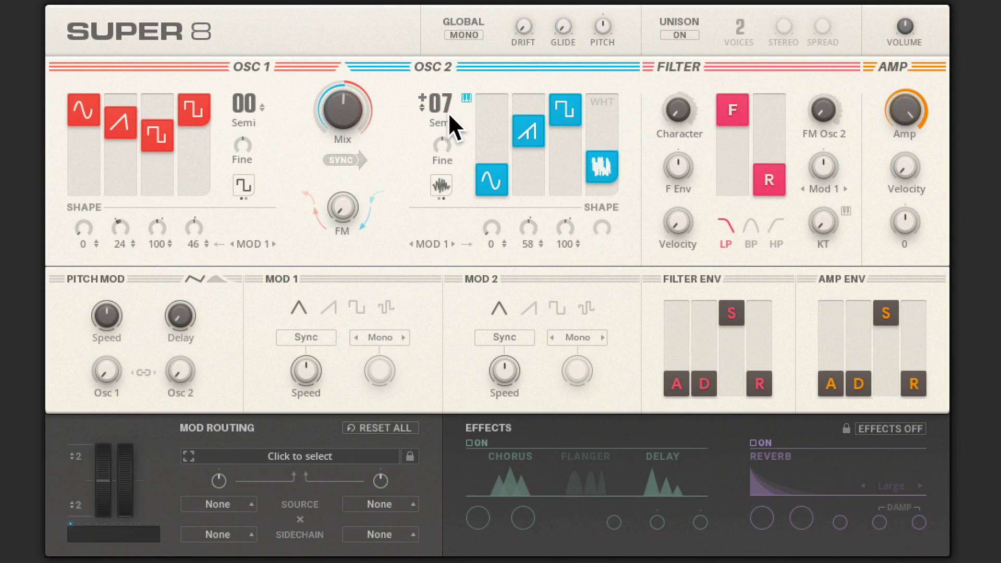
{"action": "mouse_move", "coordinate": [367, 189]}
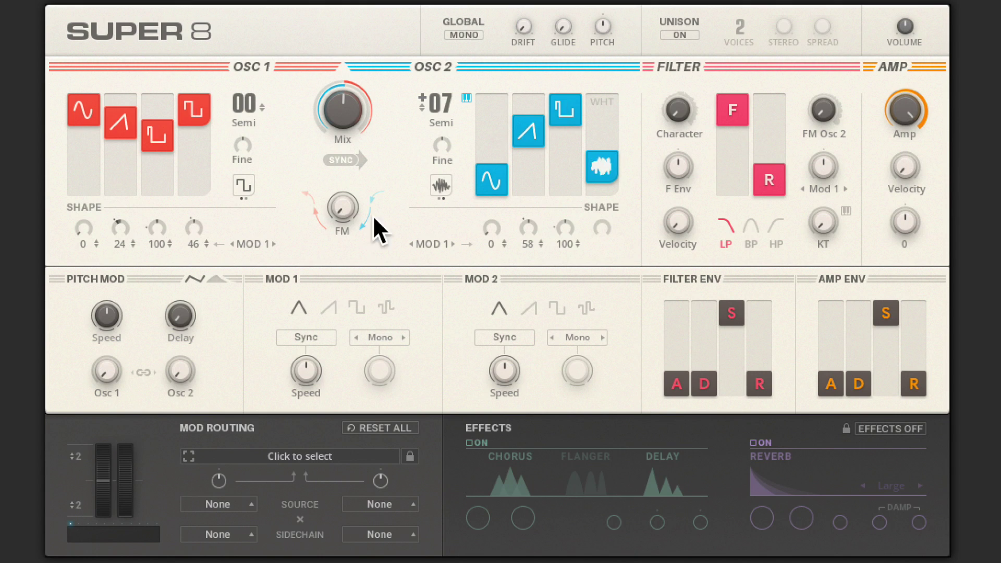
{"action": "left_click_drag", "start_coordinate": [348, 202], "coordinate": [343, 152]}
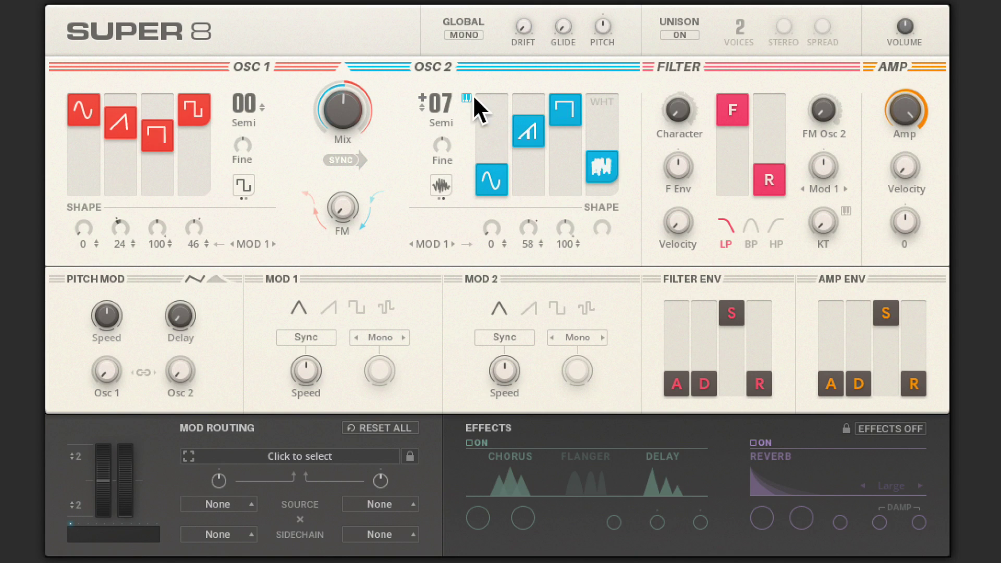
Turn off Oscillator 2's keyboard tracking, sweep its fixed frequency to 67.0 Hz, then re-enable tracking.
{"action": "mouse_move", "coordinate": [433, 154]}
{"action": "left_click", "coordinate": [465, 97]}
{"action": "left_click_drag", "start_coordinate": [435, 102], "coordinate": [438, 73]}
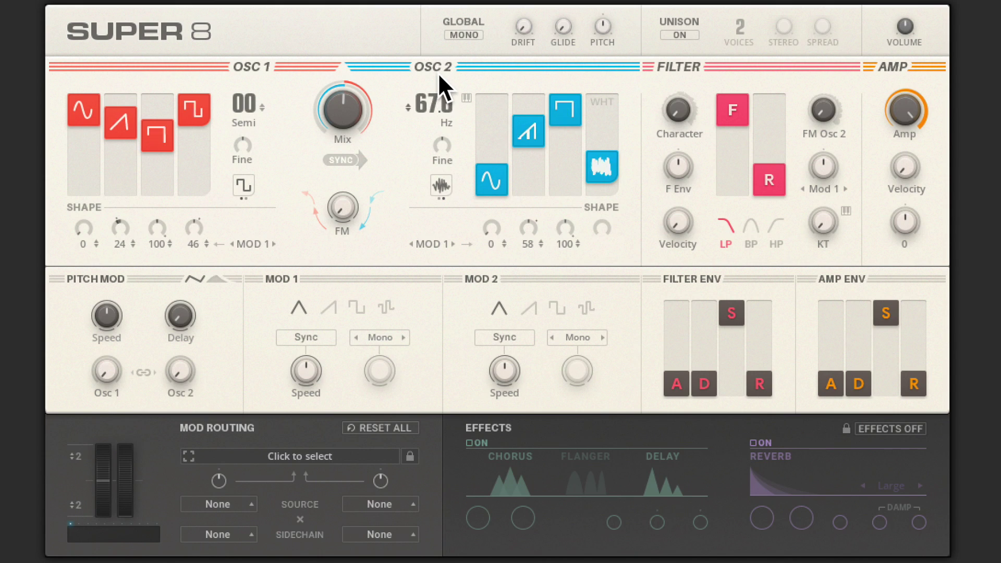
{"action": "left_click", "coordinate": [465, 97]}
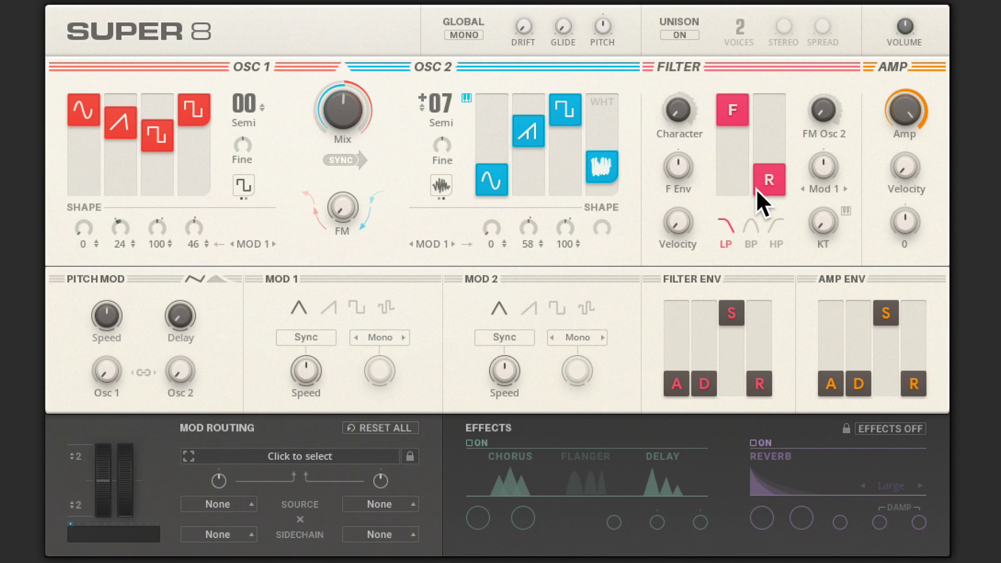
Try band-pass and high-pass, settle on the low-pass filter, and lower the cutoff.
{"action": "left_click", "coordinate": [753, 223]}
{"action": "left_click", "coordinate": [776, 225]}
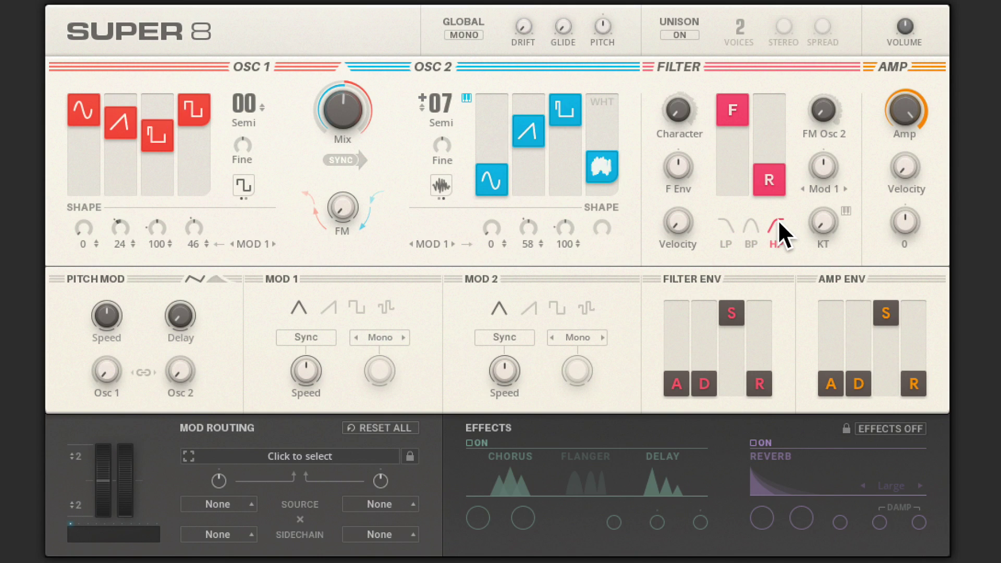
{"action": "left_click", "coordinate": [729, 156]}
{"action": "left_click", "coordinate": [750, 226]}
{"action": "left_click", "coordinate": [730, 224]}
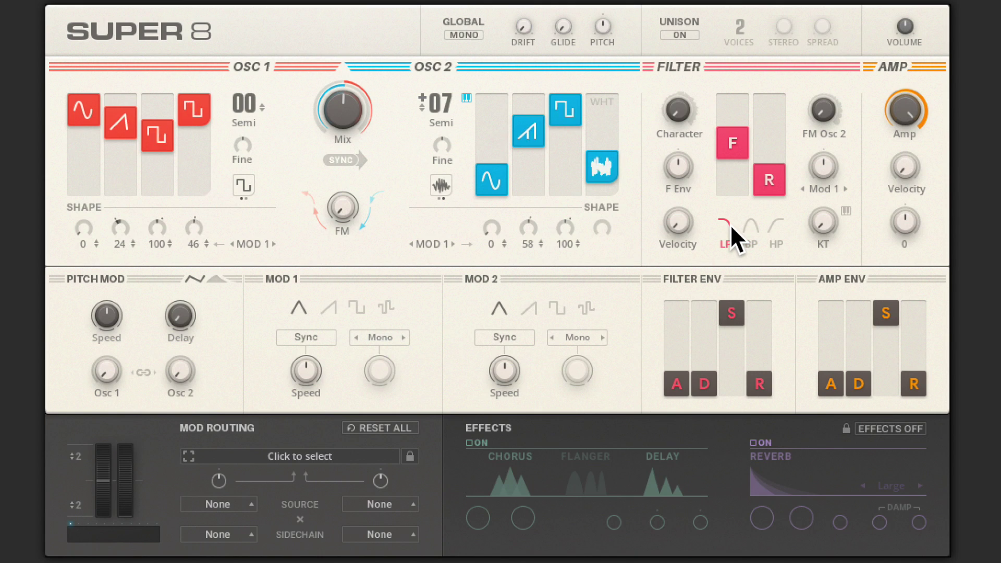
{"action": "left_click_drag", "start_coordinate": [729, 155], "coordinate": [727, 227]}
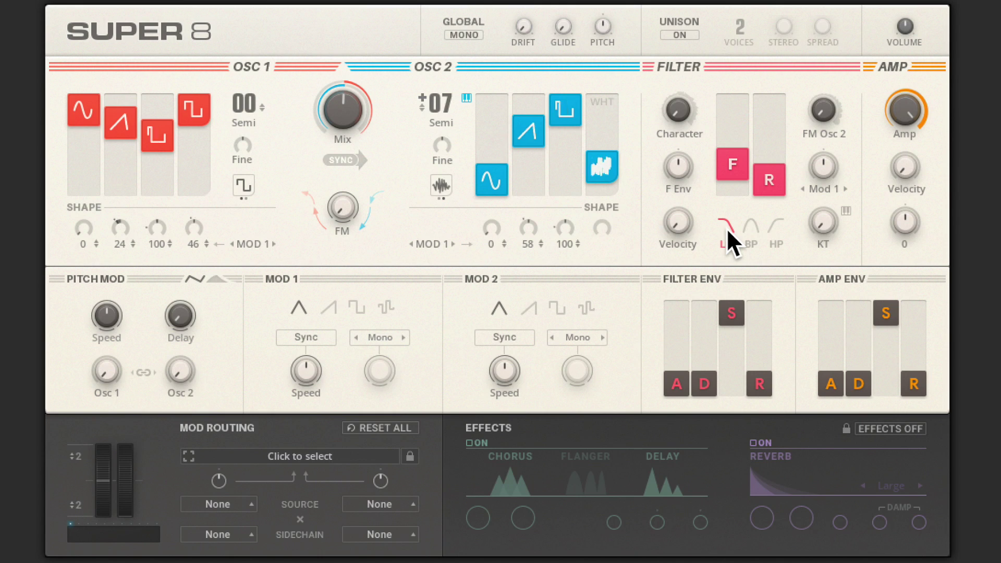
Set filter velocity to 78, raise key tracking, envelope amount to 31 and FM Osc 2 to 82.
{"action": "left_click_drag", "start_coordinate": [683, 219], "coordinate": [681, 140]}
{"action": "mouse_move", "coordinate": [827, 218]}
{"action": "left_click_drag", "start_coordinate": [823, 207], "coordinate": [822, 174]}
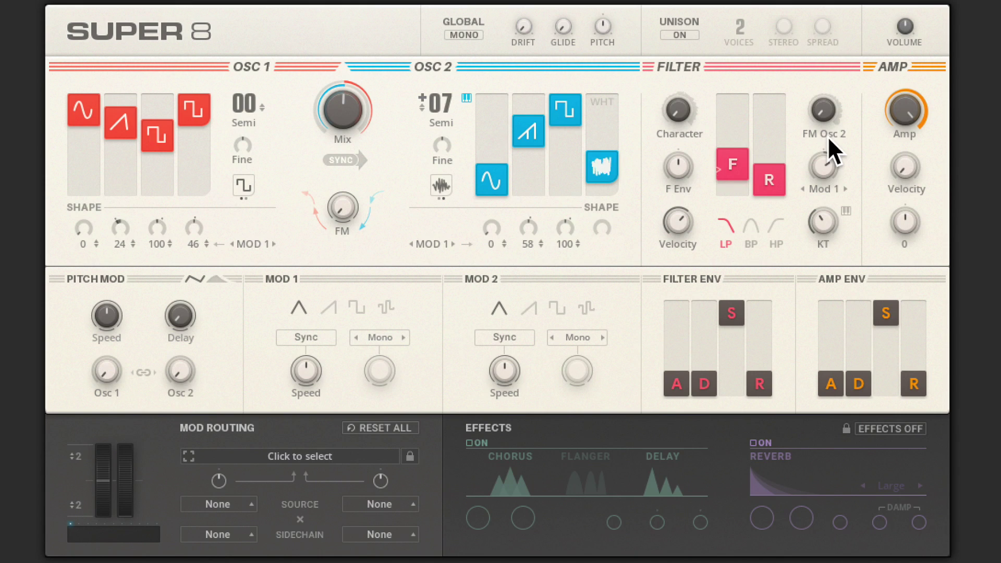
{"action": "left_click_drag", "start_coordinate": [683, 156], "coordinate": [675, 47]}
{"action": "mouse_move", "coordinate": [815, 104]}
{"action": "left_click_drag", "start_coordinate": [822, 106], "coordinate": [818, 51]}
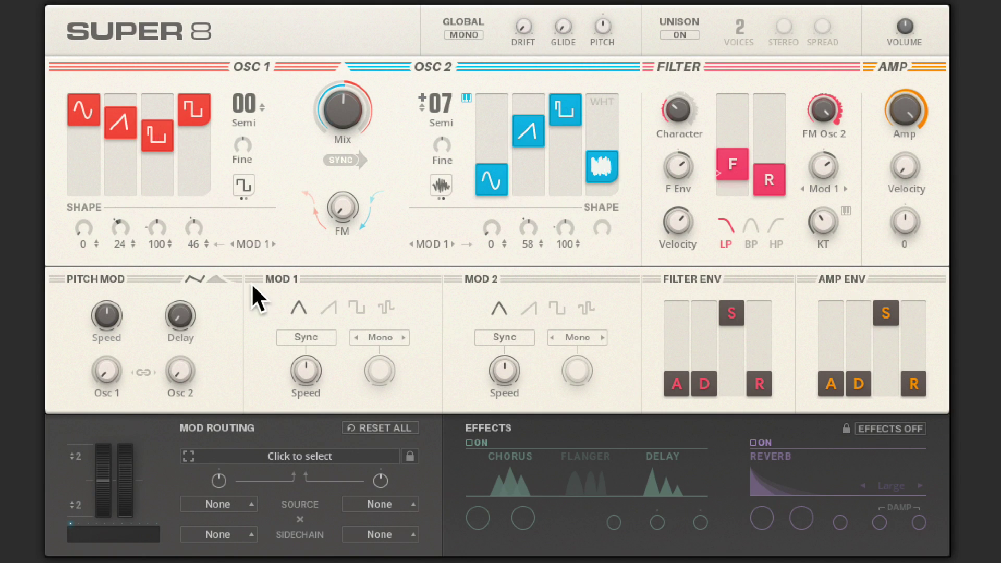
Raise the LFO pitch modulation on Oscillator 2 and on Oscillator 1 to 45.
{"action": "mouse_move", "coordinate": [90, 333]}
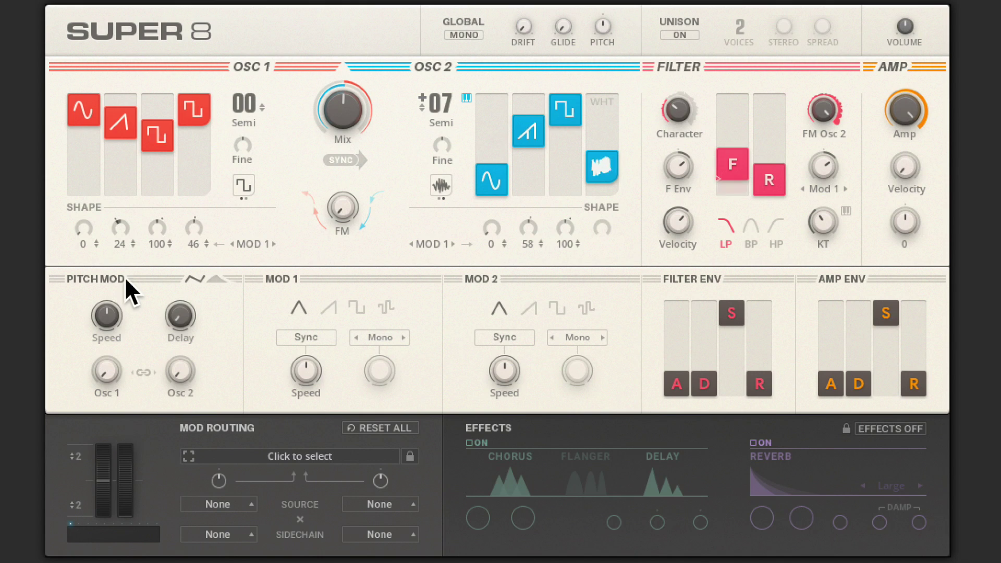
{"action": "left_click", "coordinate": [191, 276]}
{"action": "left_click", "coordinate": [192, 278]}
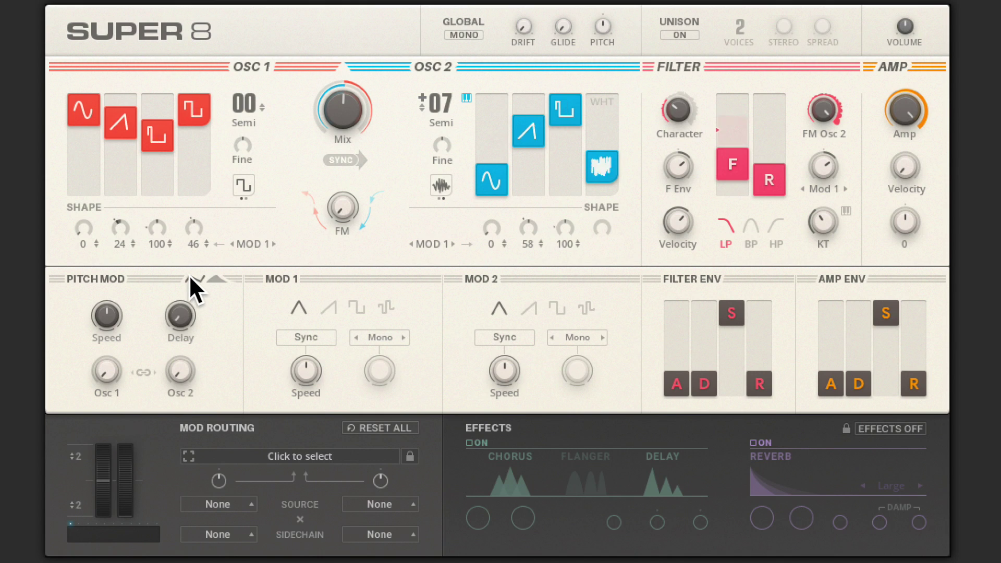
{"action": "left_click_drag", "start_coordinate": [174, 363], "coordinate": [173, 308]}
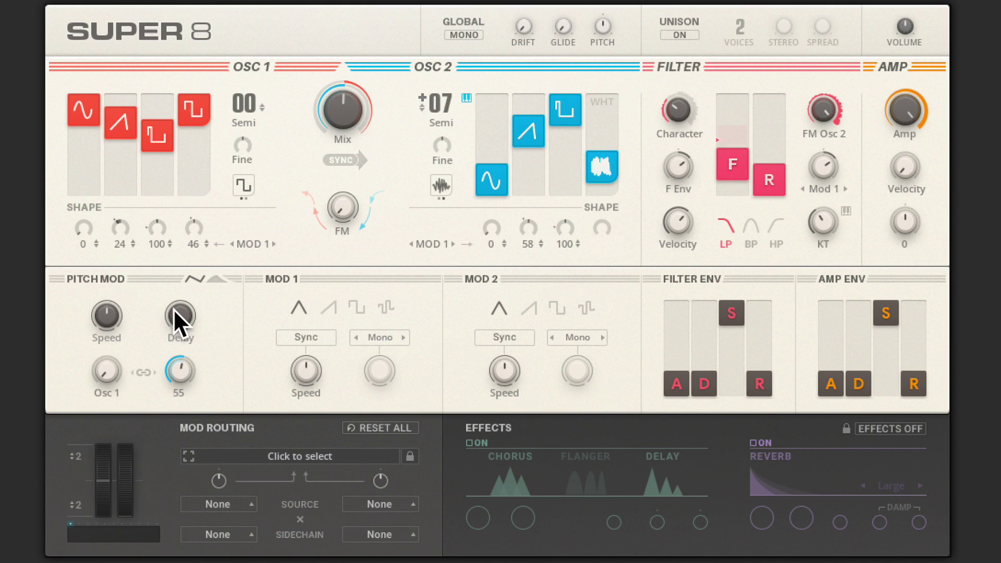
{"action": "left_click_drag", "start_coordinate": [110, 367], "coordinate": [153, 339]}
Switch pitch mod to envelope with both oscillators at 90, lower attack, decay 47, and Mod 1 at 0.48 Hz.
{"action": "left_click", "coordinate": [215, 275]}
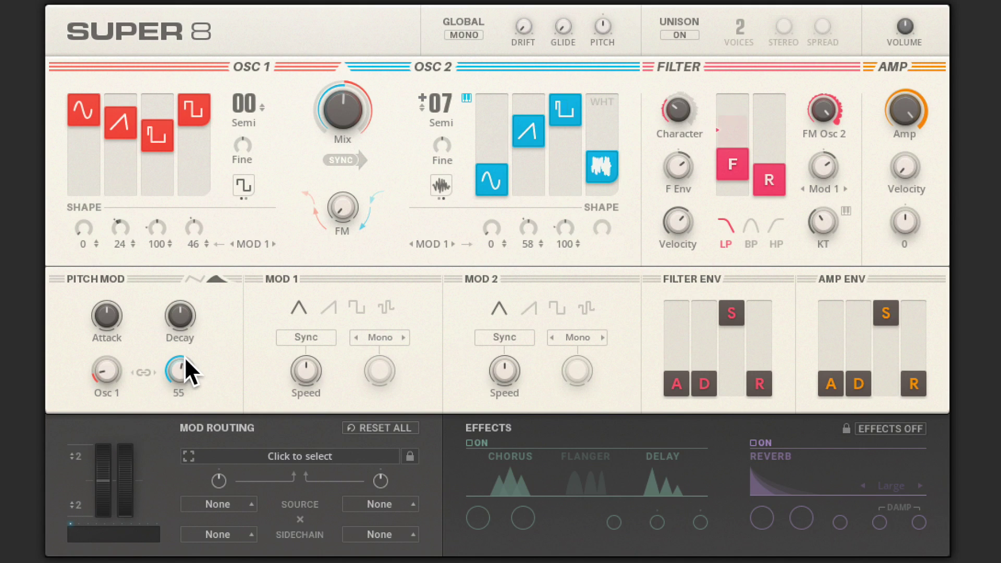
{"action": "left_click_drag", "start_coordinate": [175, 326], "coordinate": [176, 348]}
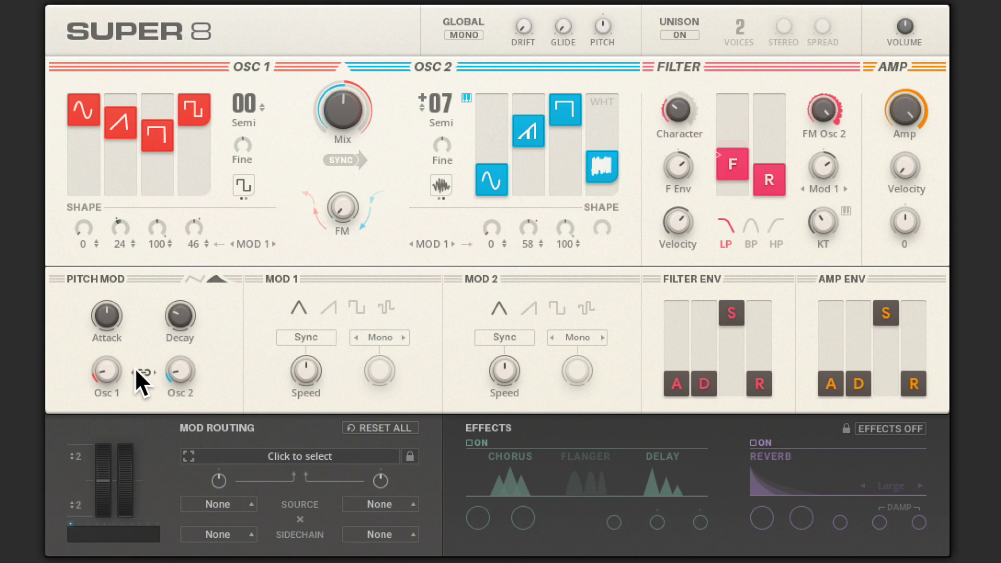
{"action": "left_click_drag", "start_coordinate": [179, 374], "coordinate": [182, 270]}
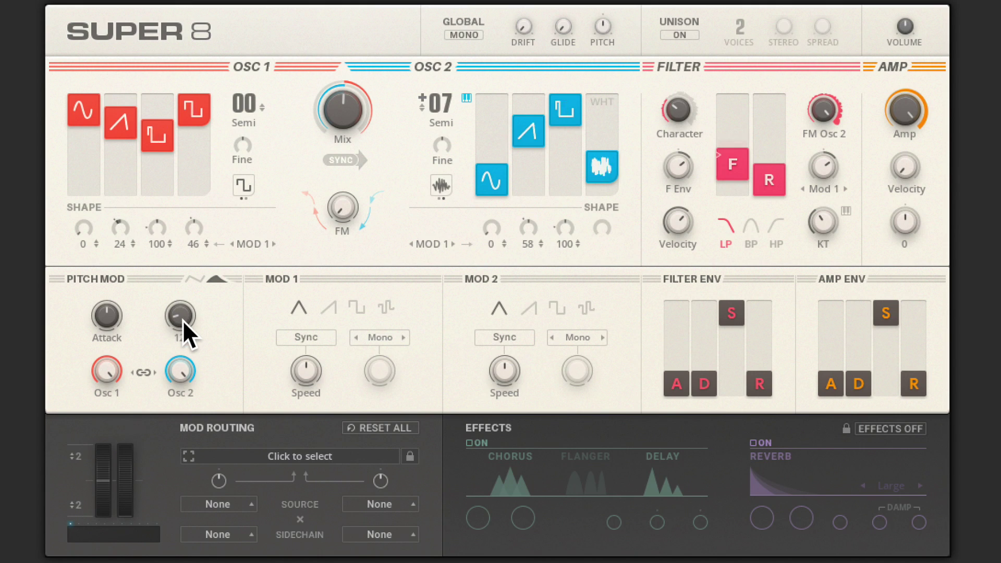
{"action": "left_click_drag", "start_coordinate": [112, 332], "coordinate": [129, 404]}
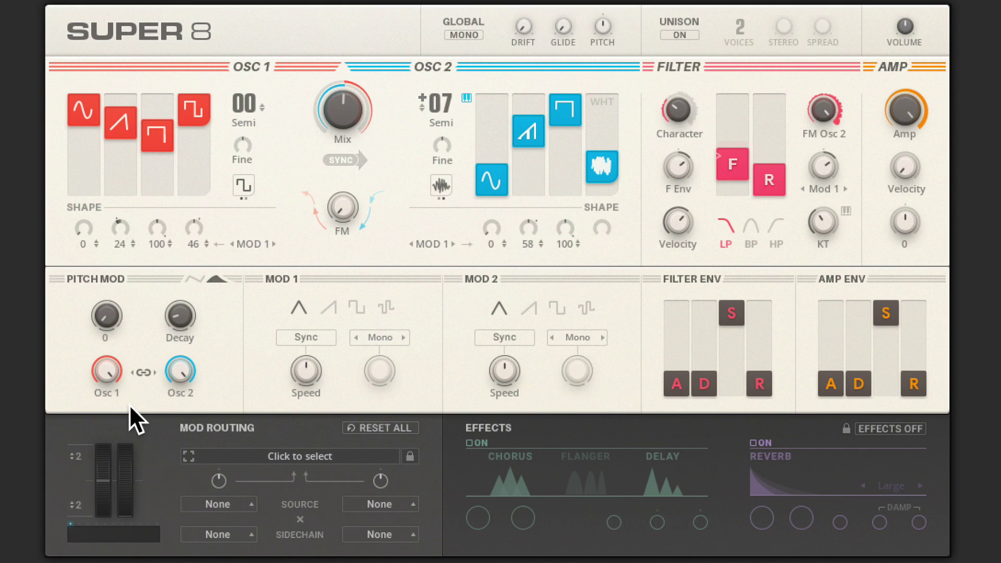
{"action": "left_click_drag", "start_coordinate": [182, 315], "coordinate": [184, 273]}
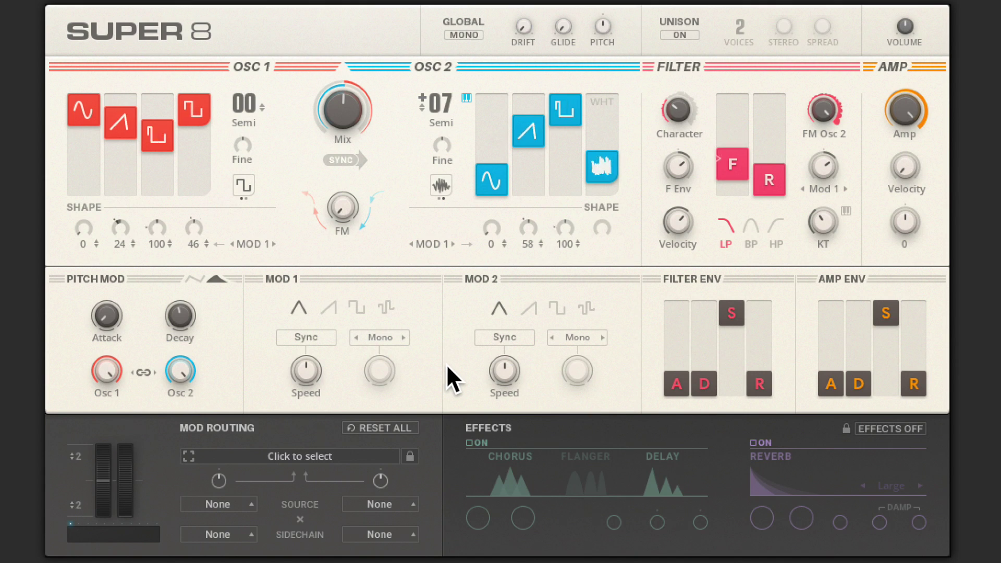
{"action": "left_click_drag", "start_coordinate": [303, 363], "coordinate": [316, 403]}
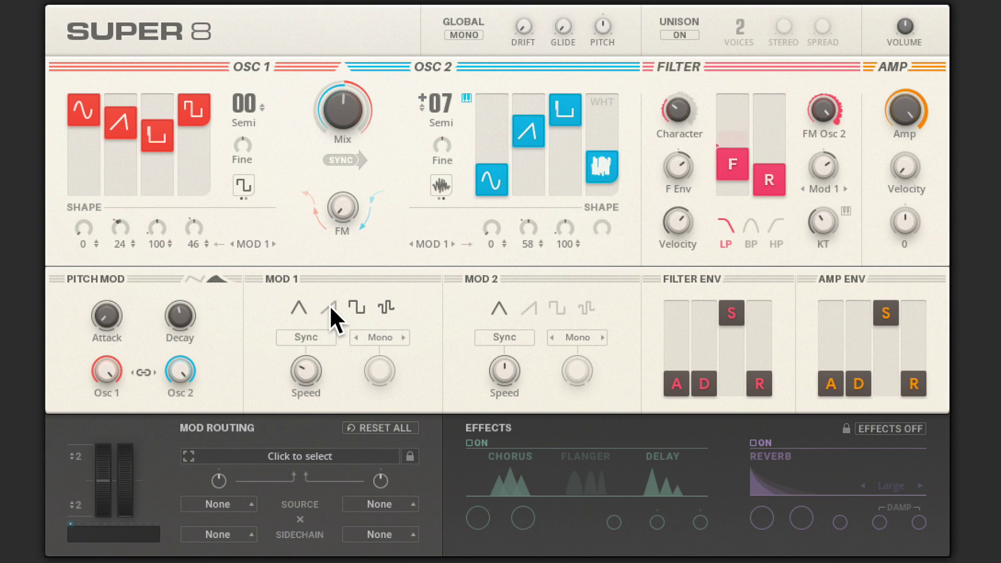
Try tempo sync on Mod 1, then turn it off and set the rate to 0.63 Hz.
{"action": "left_click", "coordinate": [312, 332]}
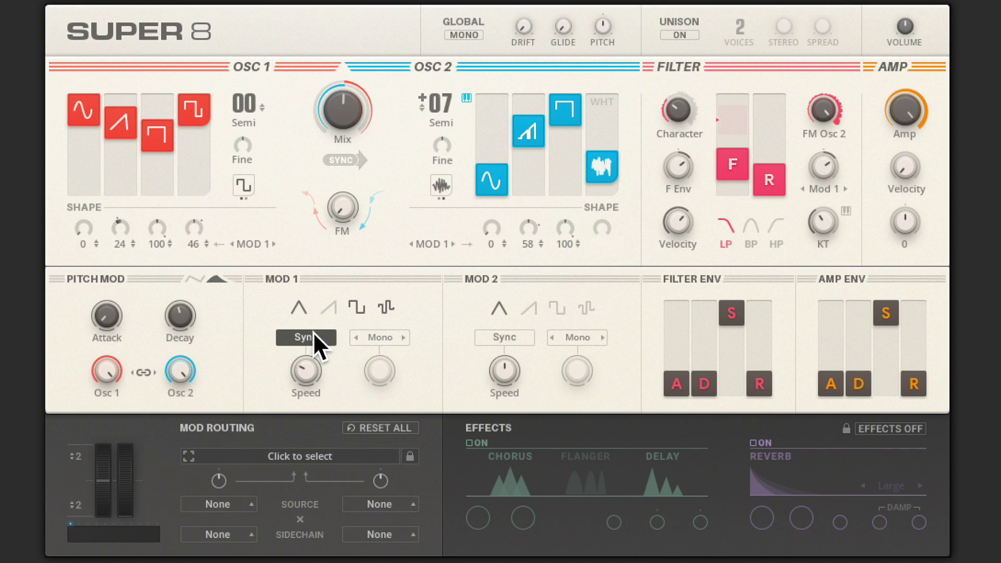
{"action": "mouse_move", "coordinate": [309, 384]}
{"action": "left_click_drag", "start_coordinate": [311, 384], "coordinate": [311, 411]}
{"action": "left_click", "coordinate": [309, 331]}
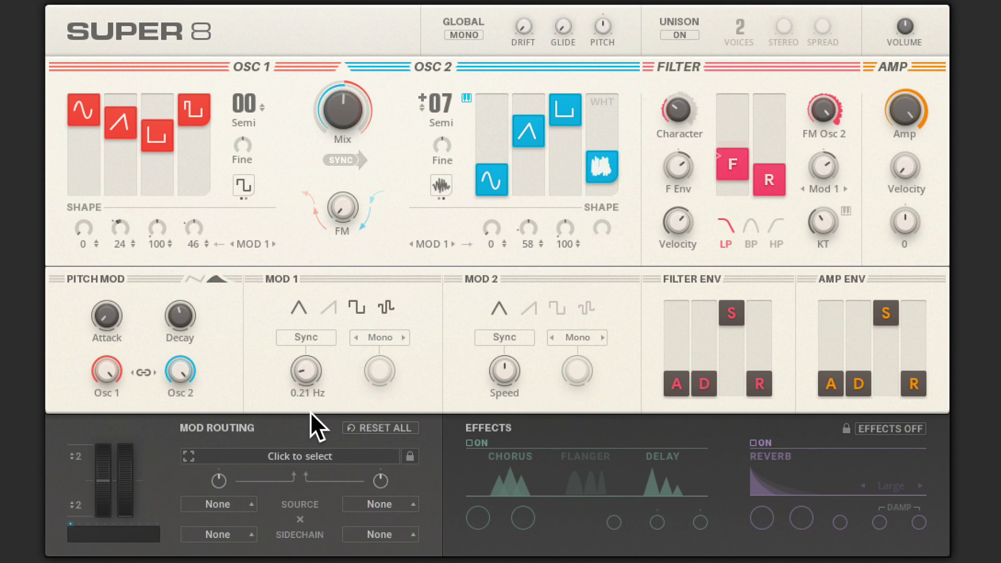
{"action": "mouse_move", "coordinate": [303, 375]}
{"action": "left_mouse_down"}
{"action": "mouse_move", "coordinate": [301, 361]}
{"action": "mouse_move", "coordinate": [306, 374]}
{"action": "left_mouse_up"}
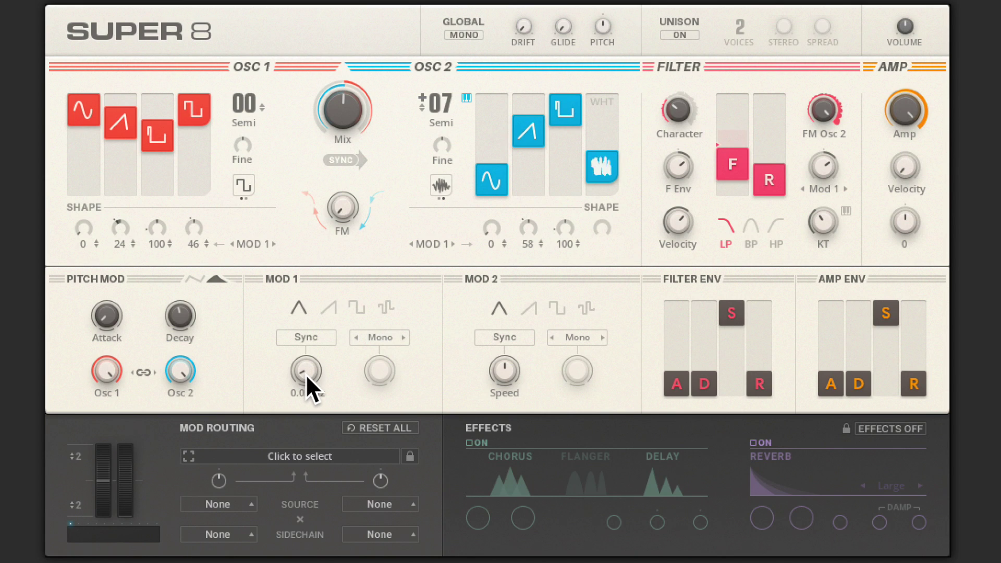
Raise the filter envelope decay and release and lower its sustain slightly.
{"action": "left_click", "coordinate": [703, 362]}
{"action": "left_click", "coordinate": [731, 324]}
{"action": "left_click", "coordinate": [759, 364]}
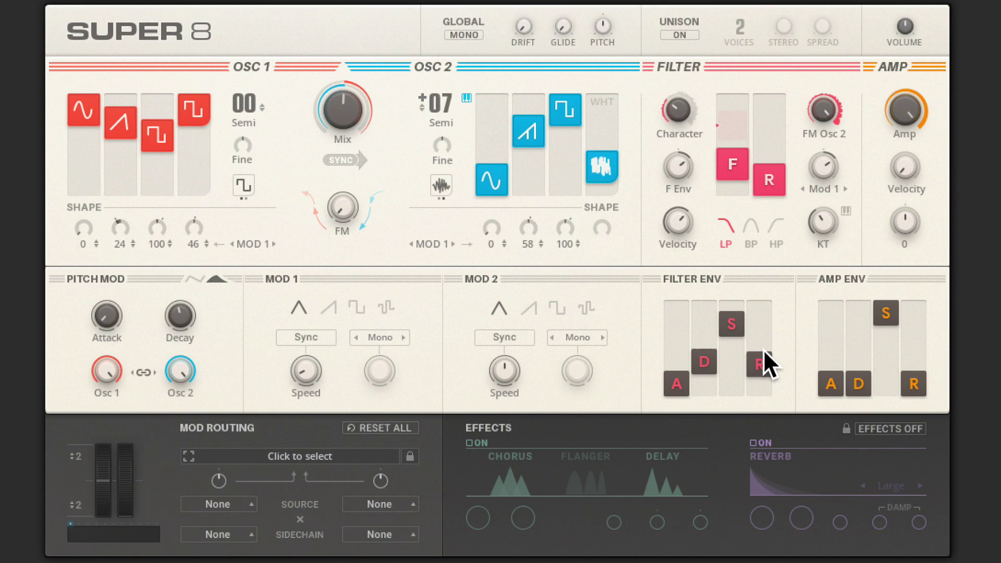
Set the unlabelled amp parameter near -100 and lengthen the amp envelope decay.
{"action": "mouse_move", "coordinate": [908, 110]}
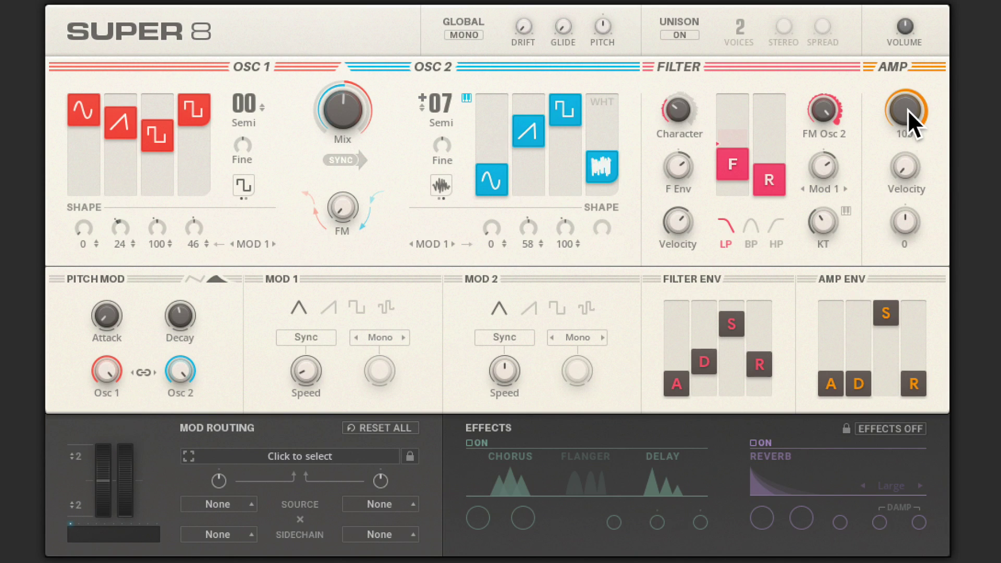
{"action": "left_click_drag", "start_coordinate": [906, 222], "coordinate": [903, 292]}
{"action": "left_click_drag", "start_coordinate": [905, 210], "coordinate": [904, 218]}
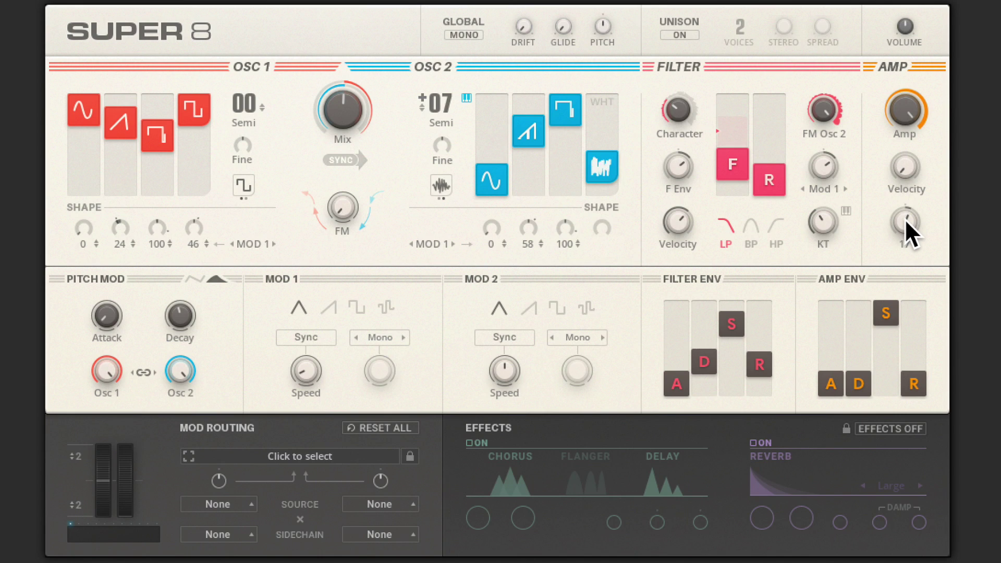
{"action": "left_click_drag", "start_coordinate": [854, 377], "coordinate": [857, 352]}
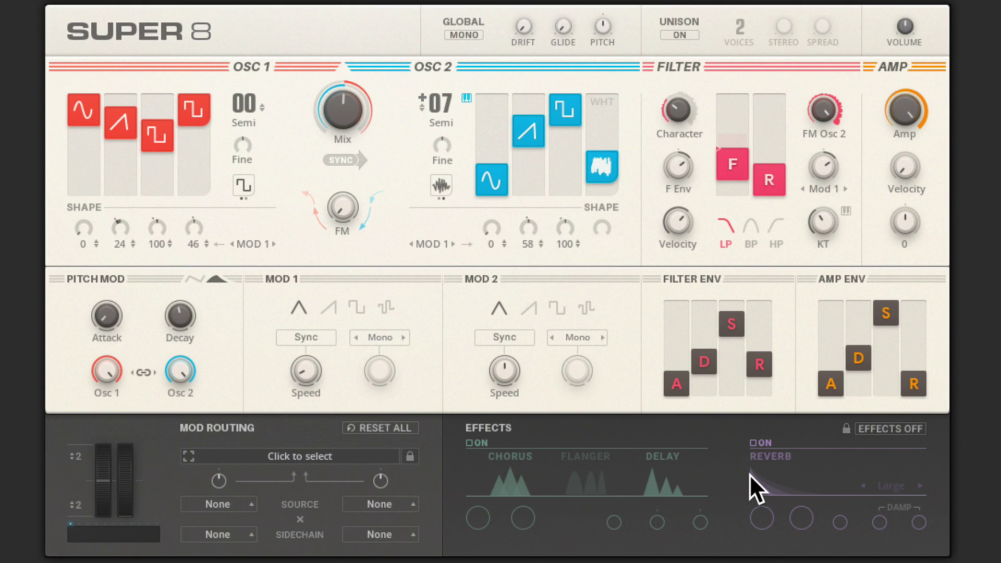
Switch on the chorus/flanger/delay section and make chorus the active effect.
{"action": "left_click", "coordinate": [470, 443]}
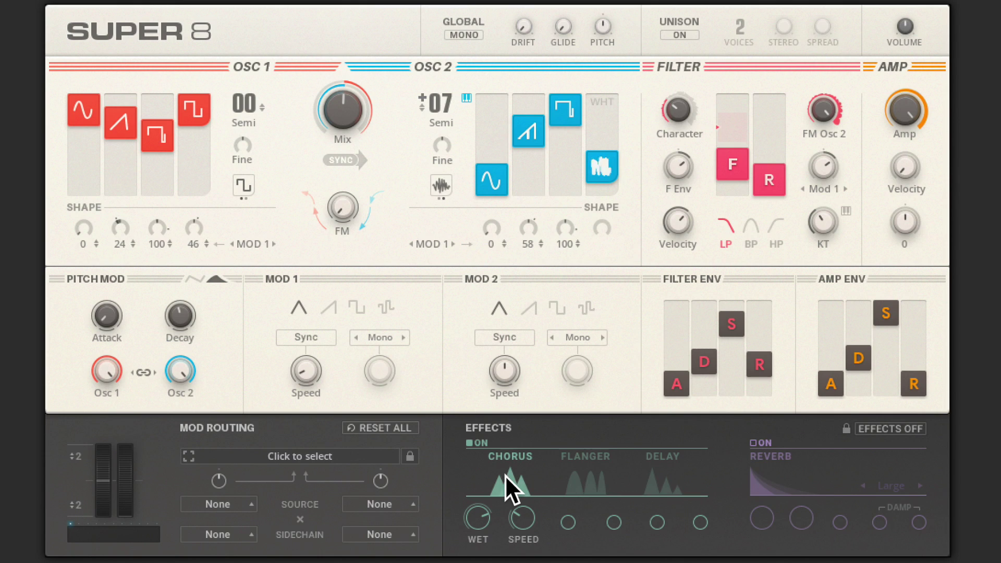
{"action": "left_click", "coordinate": [585, 485]}
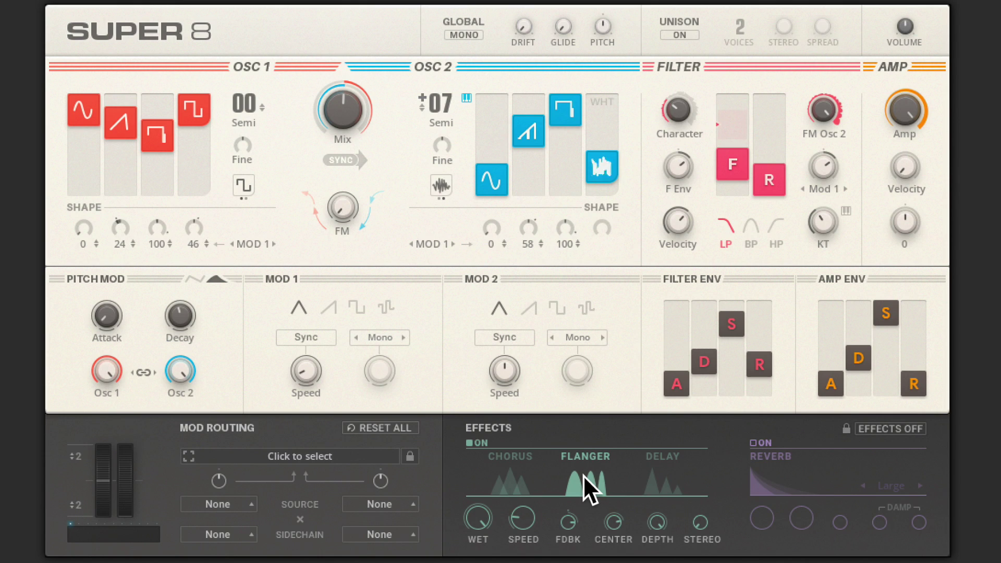
{"action": "left_click", "coordinate": [675, 475]}
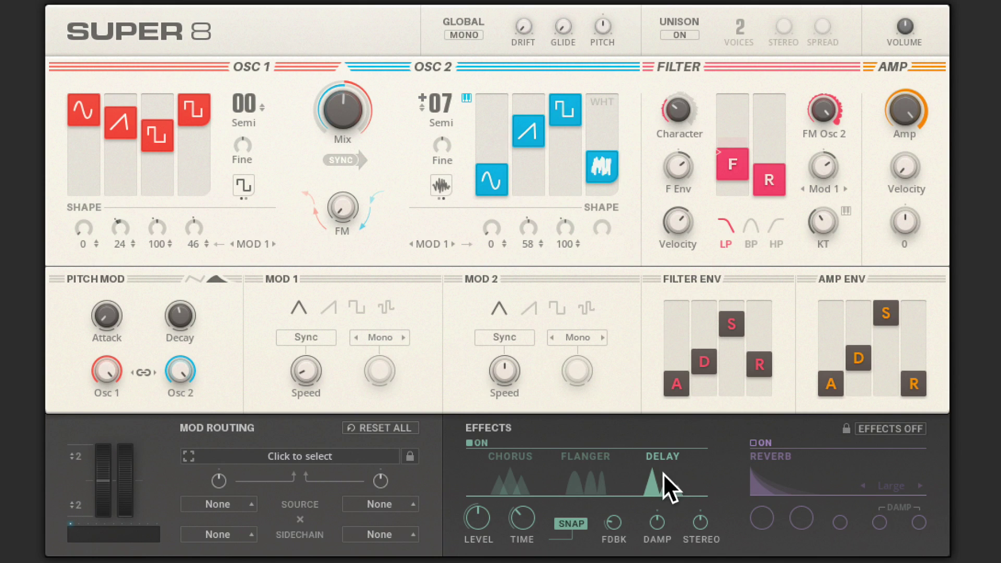
{"action": "left_click", "coordinate": [516, 477]}
{"action": "mouse_move", "coordinate": [487, 520]}
{"action": "mouse_move", "coordinate": [523, 515]}
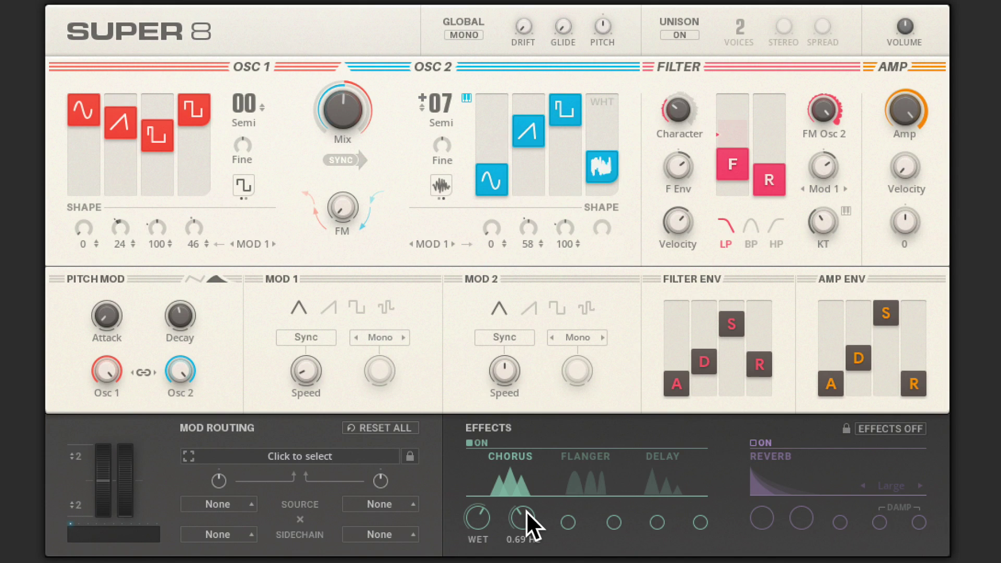
Turn on the reverb with the Galactic type and its level lowered to 39.
{"action": "left_click", "coordinate": [761, 442]}
{"action": "left_click", "coordinate": [864, 485]}
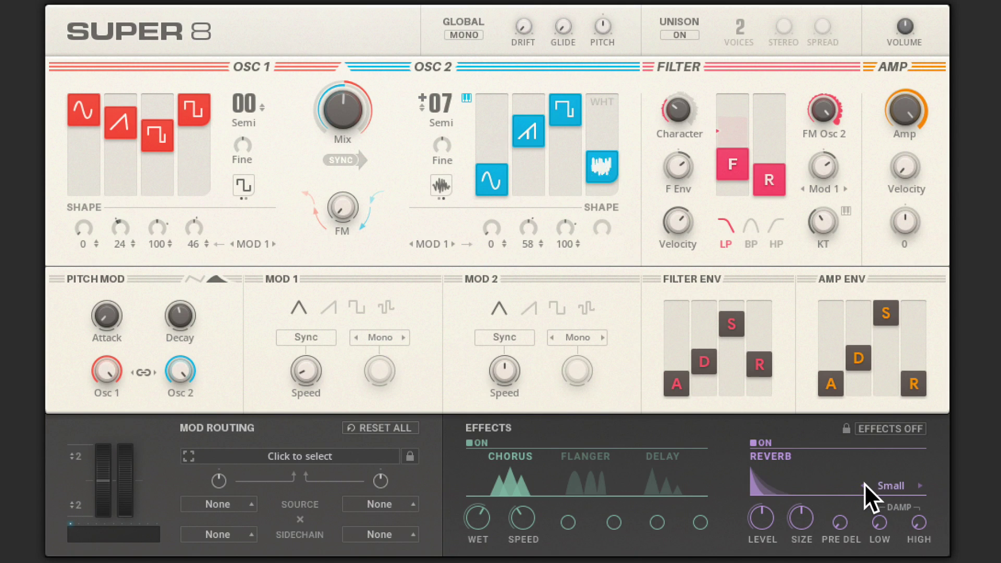
{"action": "left_click", "coordinate": [864, 484]}
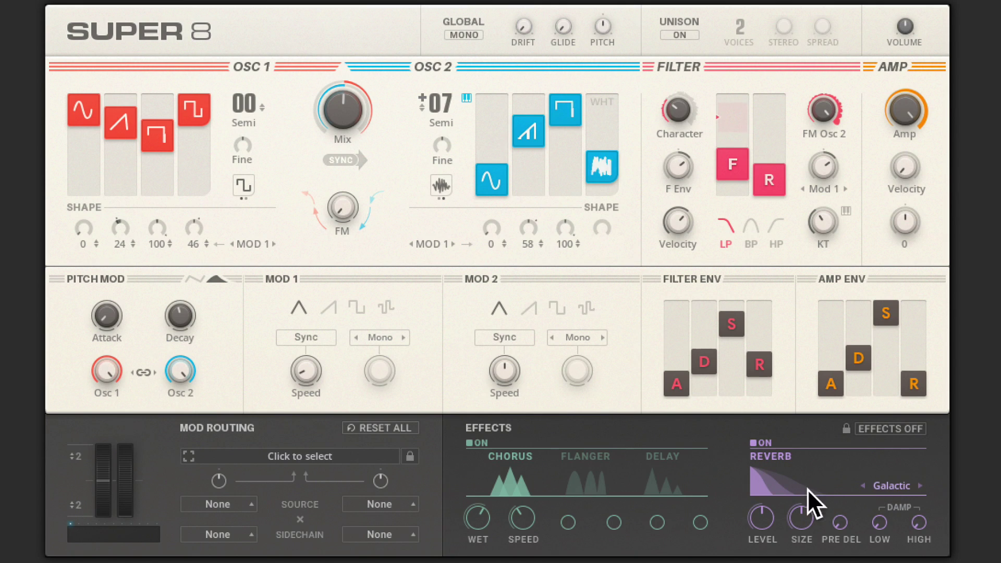
{"action": "mouse_move", "coordinate": [766, 512]}
{"action": "left_mouse_down"}
{"action": "mouse_move", "coordinate": [767, 522]}
{"action": "mouse_move", "coordinate": [760, 513]}
{"action": "left_mouse_up"}
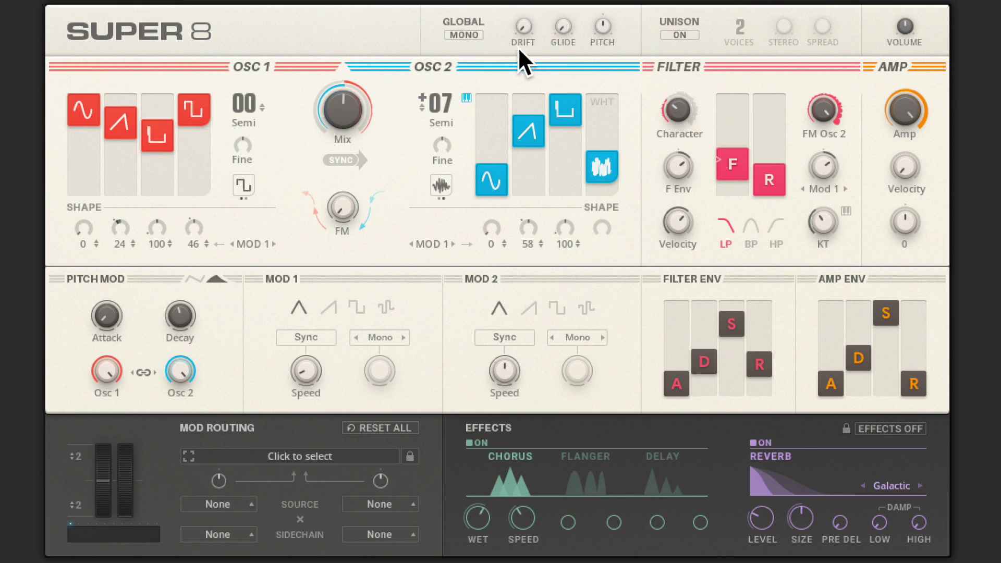
Switch the synth to mono, set drift to 13, and adjust the glide and global pitch amounts.
{"action": "left_click", "coordinate": [471, 31]}
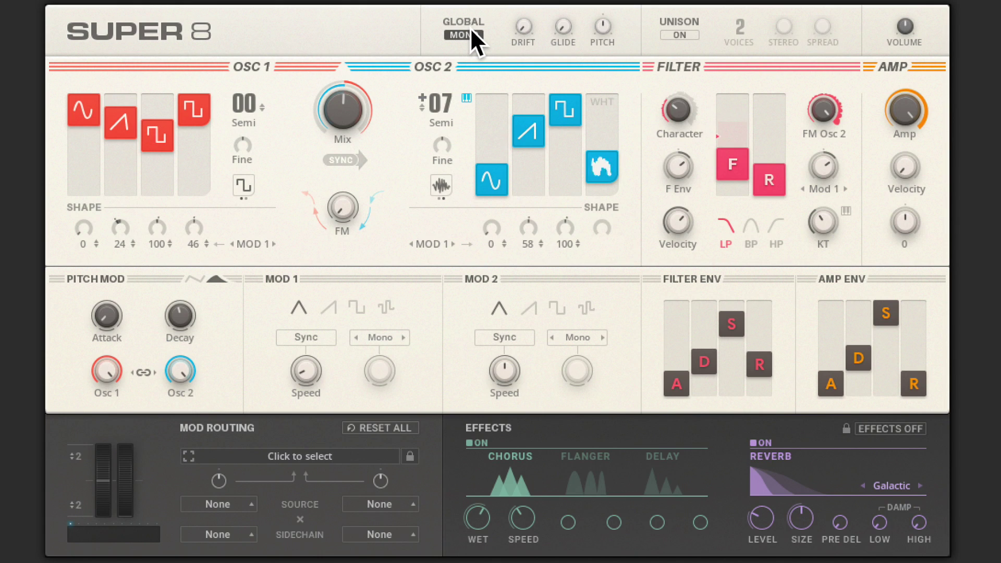
{"action": "left_click_drag", "start_coordinate": [522, 27], "coordinate": [563, 21]}
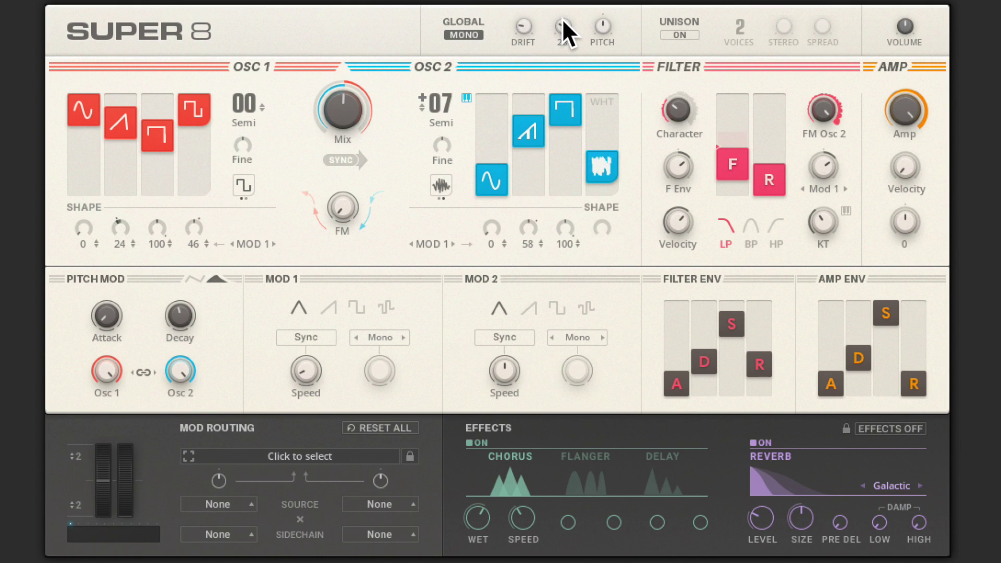
{"action": "left_click_drag", "start_coordinate": [562, 20], "coordinate": [562, 25]}
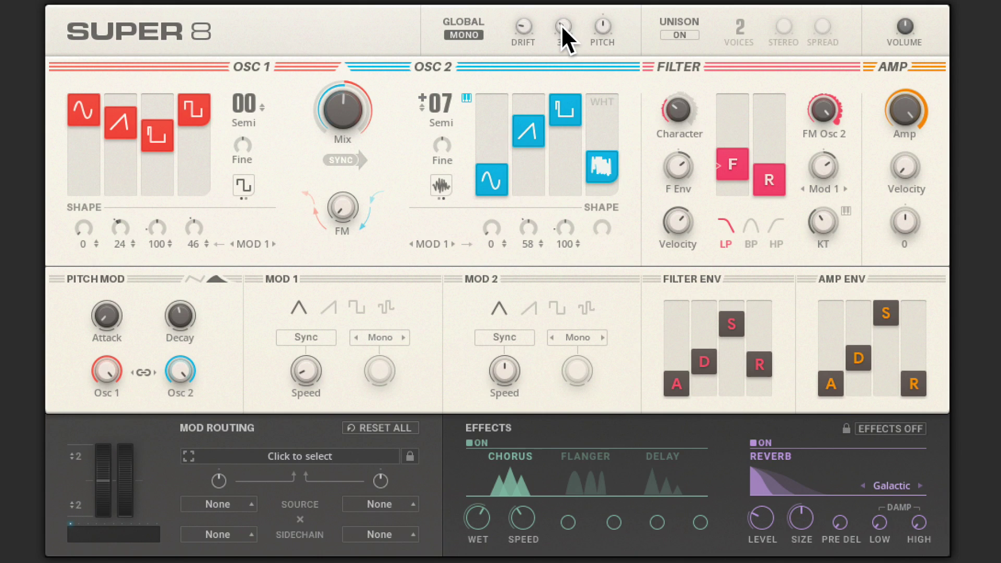
{"action": "mouse_move", "coordinate": [603, 30]}
{"action": "left_mouse_down"}
{"action": "mouse_move", "coordinate": [603, 3]}
{"action": "mouse_move", "coordinate": [600, 15]}
{"action": "left_mouse_up"}
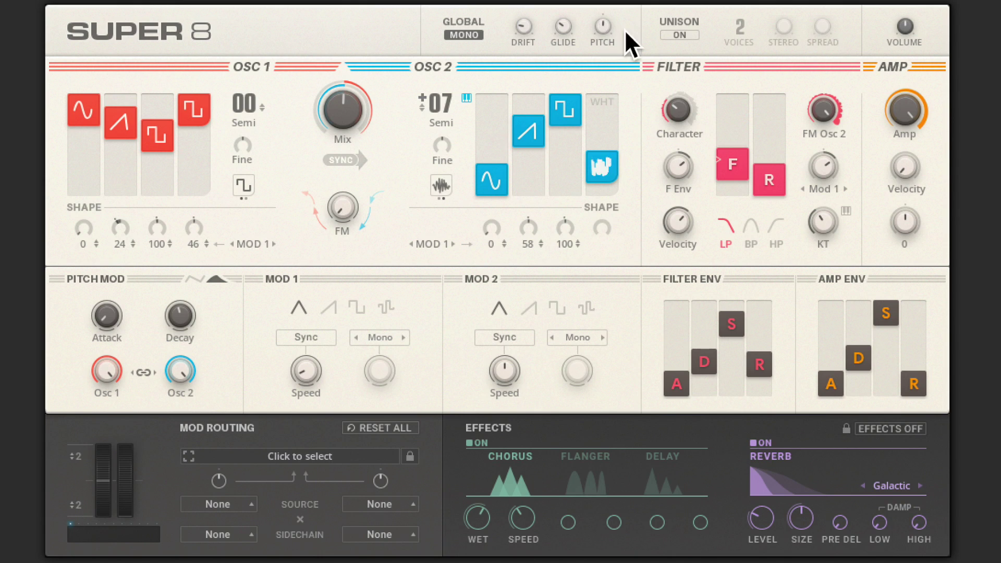
Enable unison with stereo width 72 and a wider spread.
{"action": "left_click", "coordinate": [677, 32]}
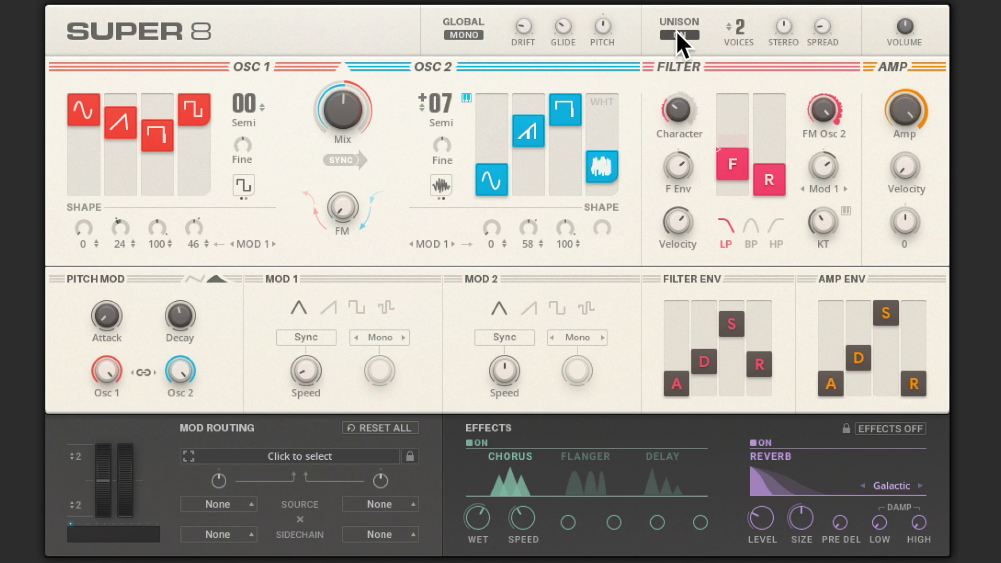
{"action": "mouse_move", "coordinate": [787, 20]}
{"action": "left_mouse_down"}
{"action": "mouse_move", "coordinate": [797, 92]}
{"action": "mouse_move", "coordinate": [783, 10]}
{"action": "left_mouse_up"}
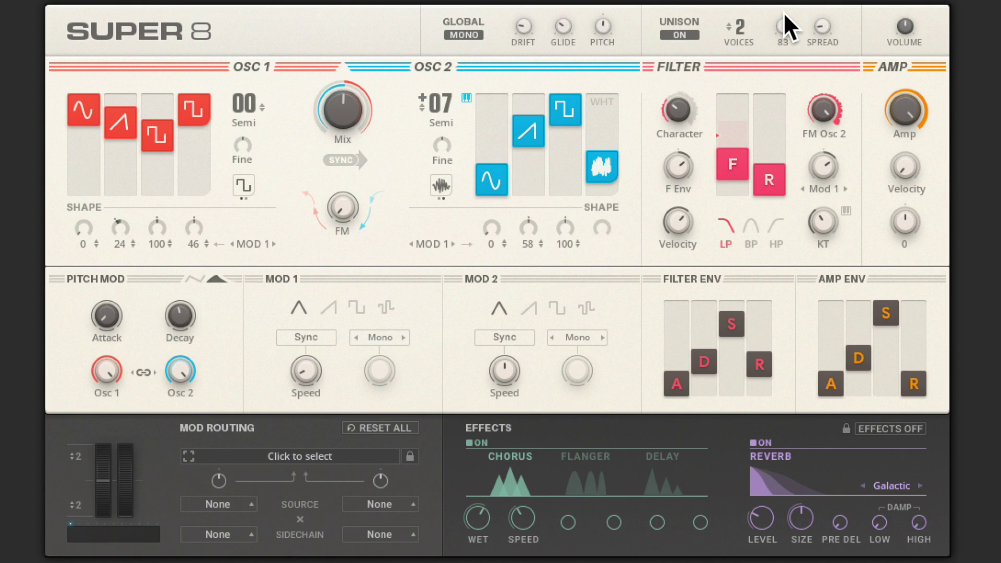
{"action": "left_click_drag", "start_coordinate": [838, 31], "coordinate": [815, 23]}
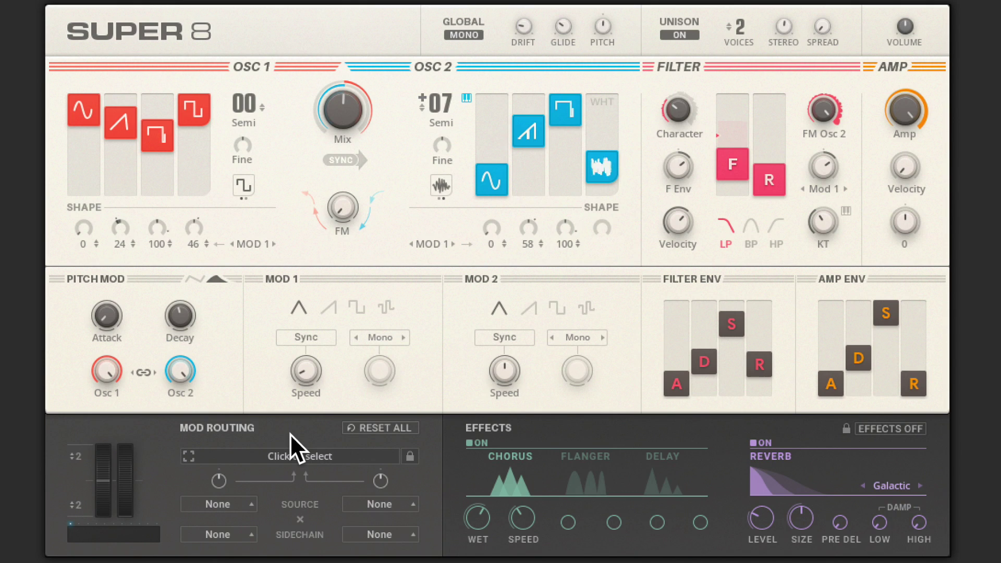
Route Touchstrip and Aftertouch to modulate the filter cutoff.
{"action": "left_click", "coordinate": [288, 452]}
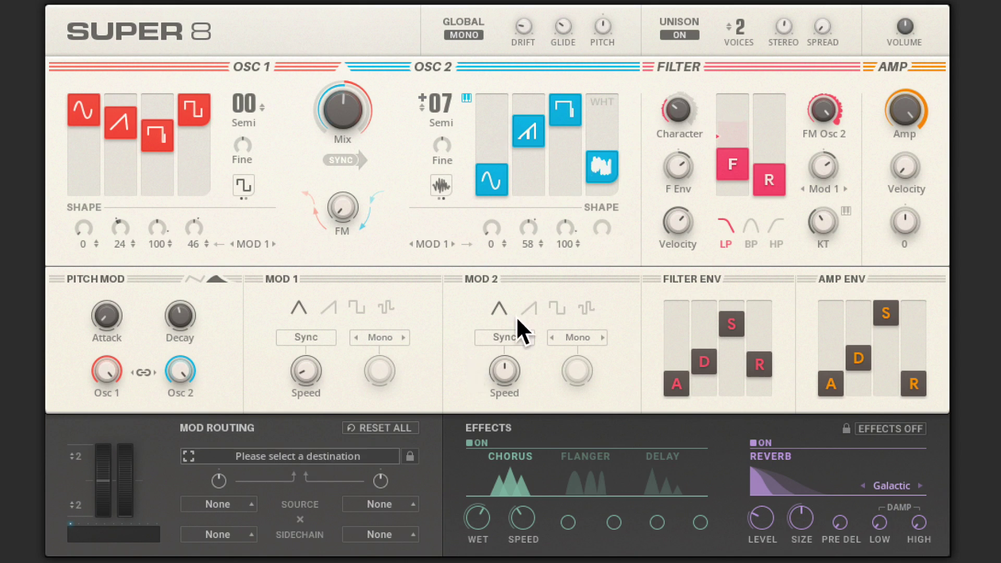
{"action": "left_click", "coordinate": [726, 158]}
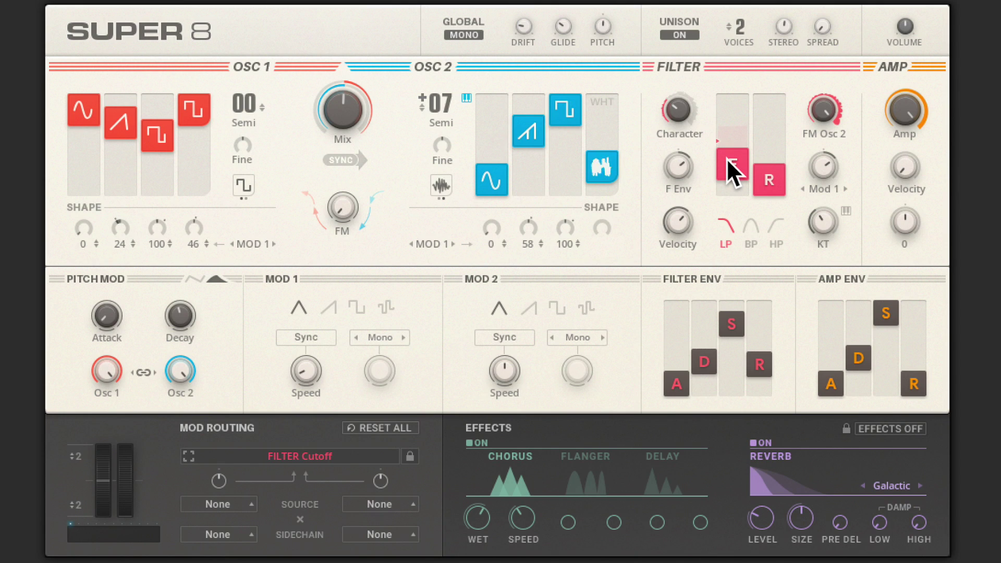
{"action": "left_click", "coordinate": [249, 500]}
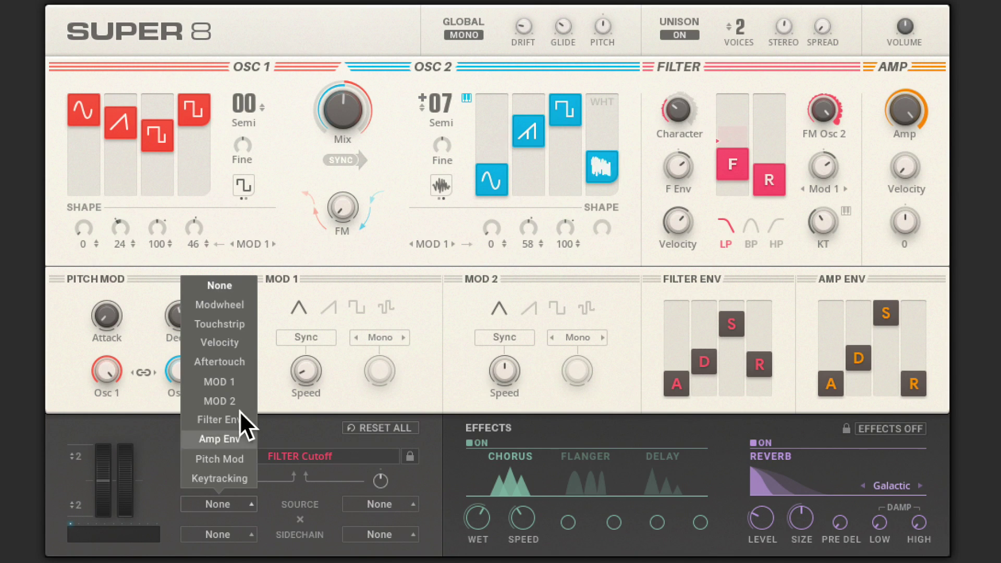
{"action": "left_click", "coordinate": [238, 322]}
{"action": "left_click", "coordinate": [378, 501]}
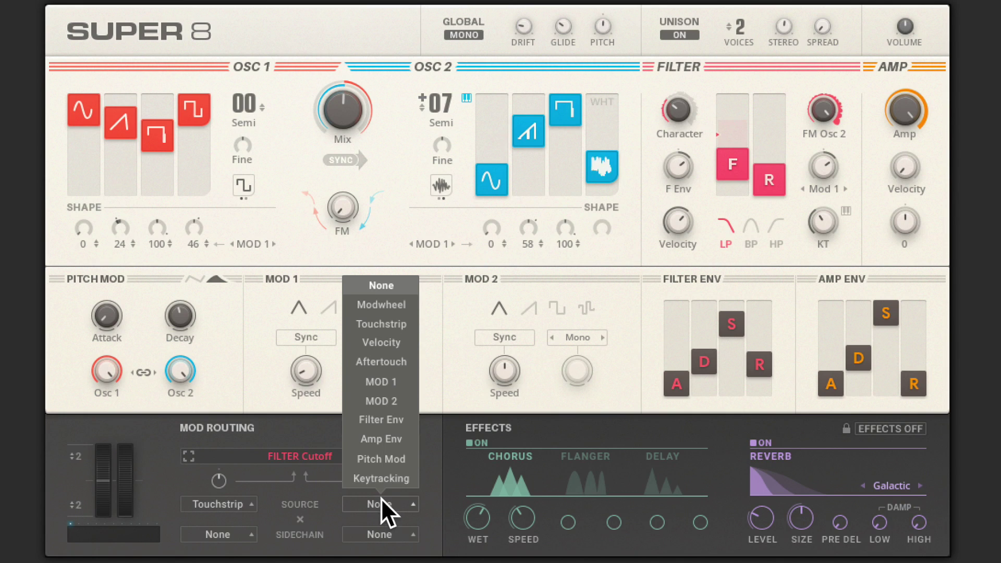
{"action": "left_click", "coordinate": [383, 361]}
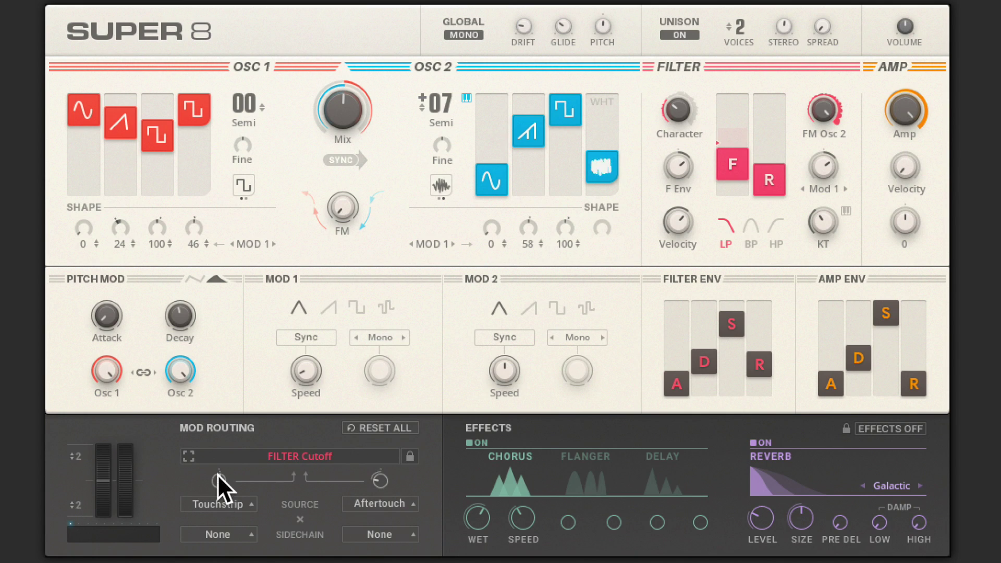
Route Touchstrip and Keytracking to modulate the filter resonance.
{"action": "left_click", "coordinate": [293, 454]}
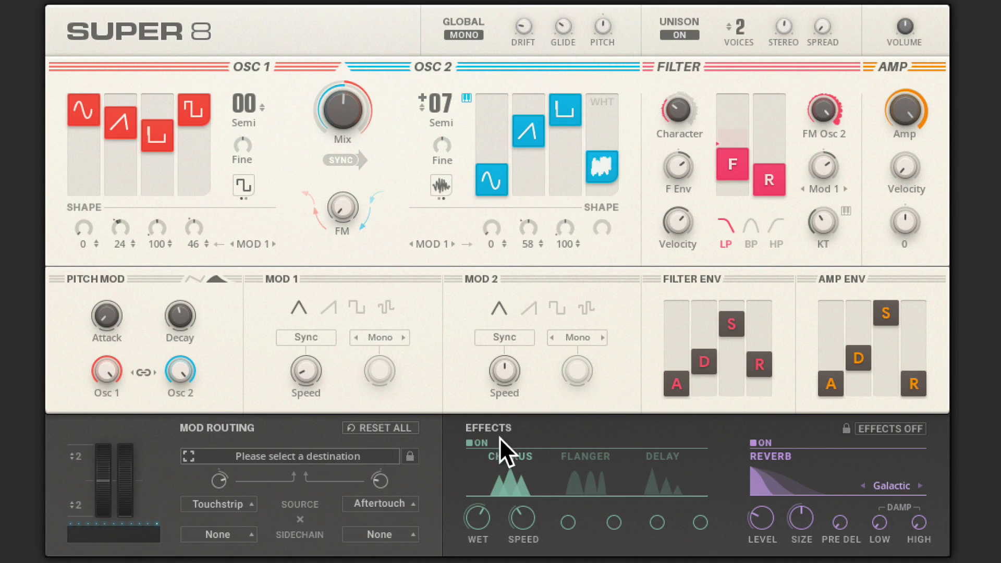
{"action": "left_click", "coordinate": [770, 177]}
{"action": "left_click", "coordinate": [227, 503]}
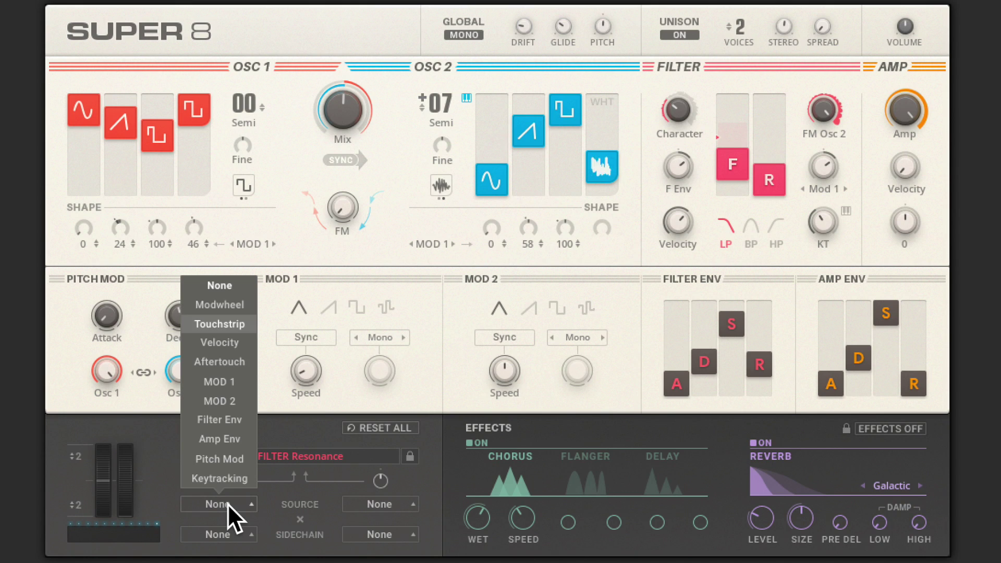
{"action": "left_click", "coordinate": [235, 325]}
{"action": "left_click", "coordinate": [378, 499]}
{"action": "left_click", "coordinate": [366, 477]}
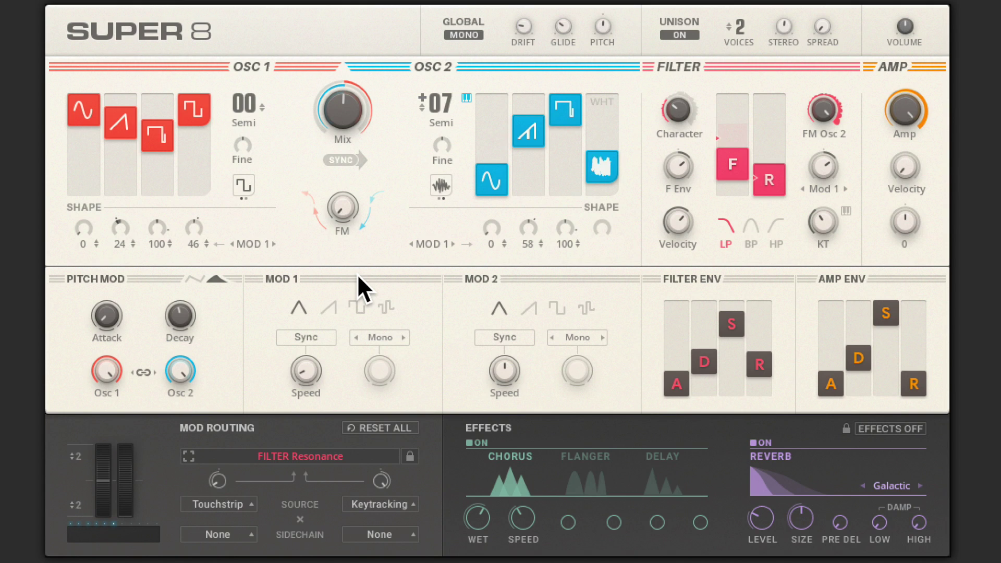
Turn mono off, switch pitch modulation to LFO, and reduce it on both oscillators.
{"action": "left_click", "coordinate": [478, 36]}
{"action": "left_click", "coordinate": [193, 280]}
{"action": "mouse_move", "coordinate": [180, 371]}
{"action": "left_mouse_down"}
{"action": "mouse_move", "coordinate": [176, 406]}
{"action": "mouse_move", "coordinate": [177, 371]}
{"action": "left_mouse_up"}
Lower Osc 1's saw, square and pulse levels, rebalance Osc 2's sine, saw and square, and tune Osc 2 to +12 semitones.
{"action": "left_click_drag", "start_coordinate": [126, 134], "coordinate": [165, 198]}
{"action": "left_click_drag", "start_coordinate": [195, 129], "coordinate": [194, 174]}
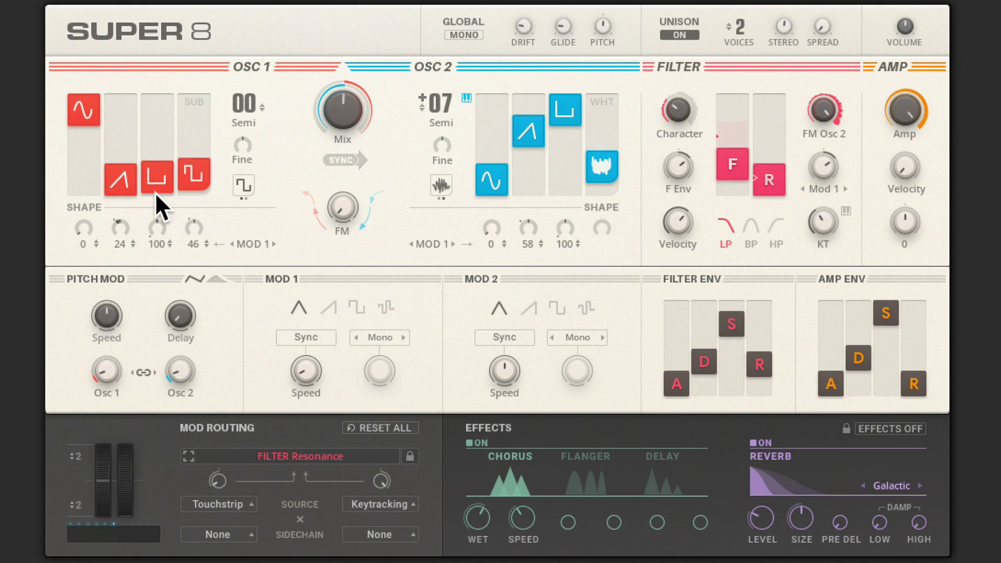
{"action": "left_click", "coordinate": [120, 169]}
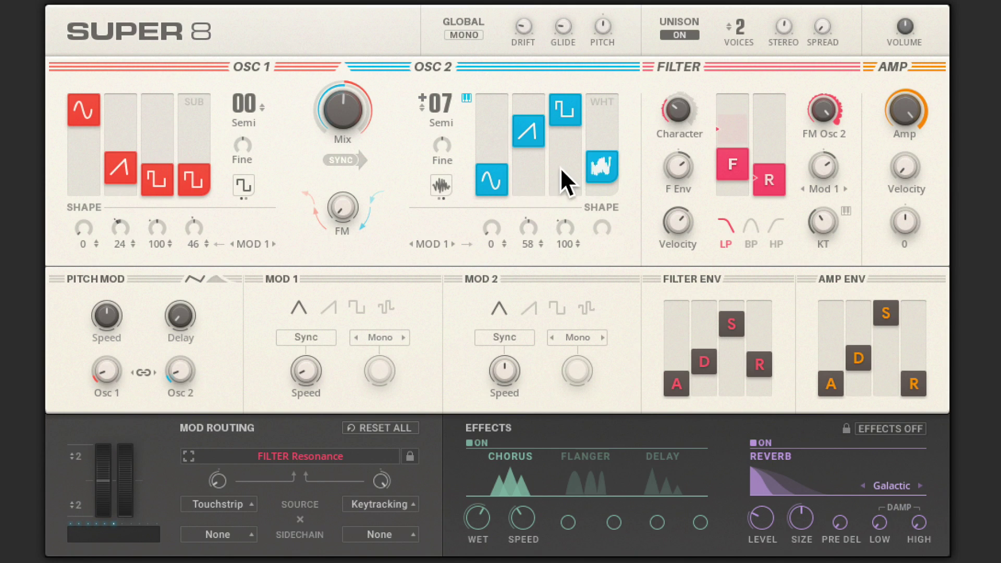
{"action": "left_click", "coordinate": [492, 140]}
{"action": "left_click", "coordinate": [527, 183]}
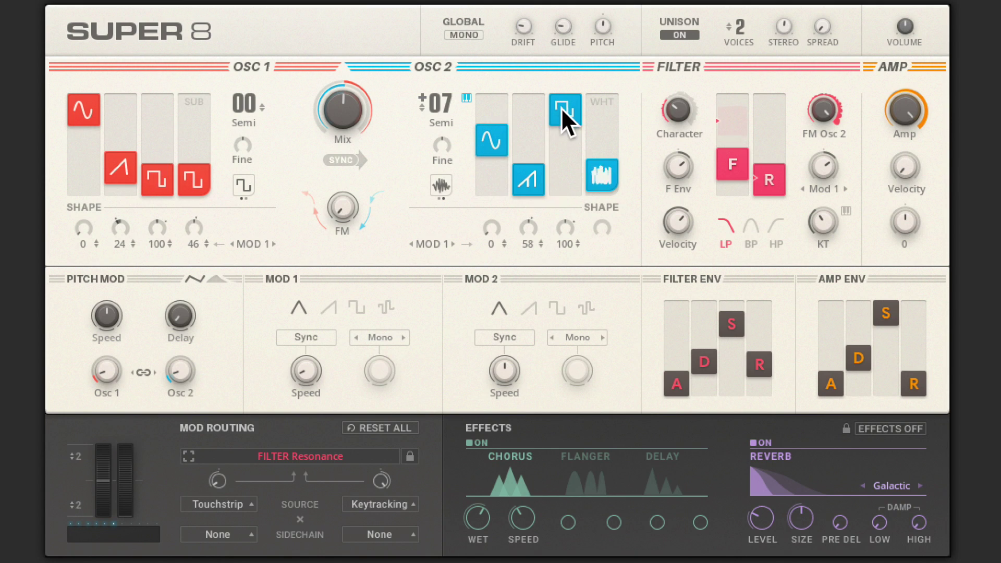
{"action": "left_click_drag", "start_coordinate": [559, 110], "coordinate": [565, 213]}
{"action": "double_click", "coordinate": [440, 95]}
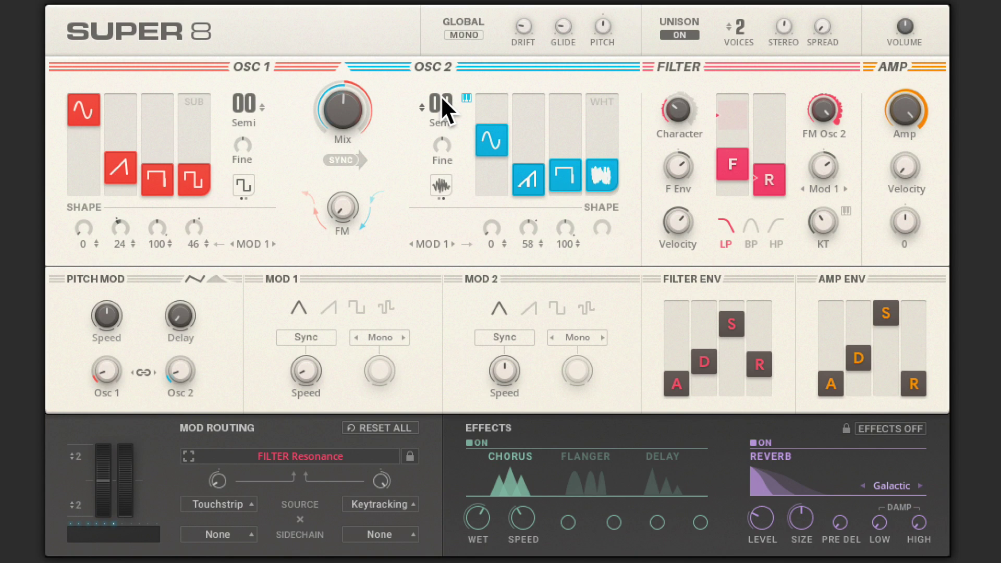
{"action": "left_click_drag", "start_coordinate": [439, 96], "coordinate": [440, 46]}
Lengthen the amp attack and release, lower its sustain, and trim Osc 2's noise slightly.
{"action": "left_click_drag", "start_coordinate": [841, 371], "coordinate": [878, 340]}
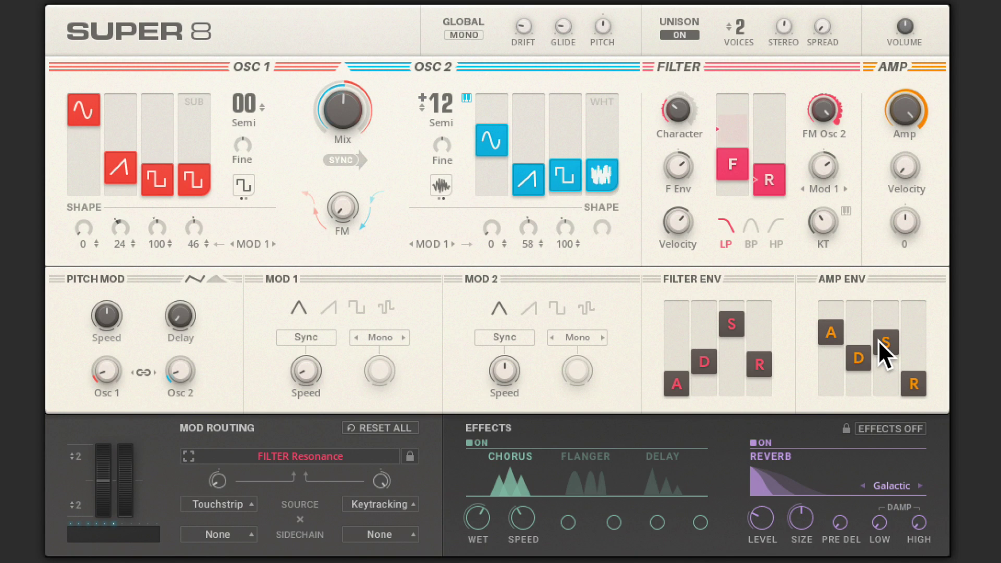
{"action": "left_click_drag", "start_coordinate": [606, 176], "coordinate": [607, 178]}
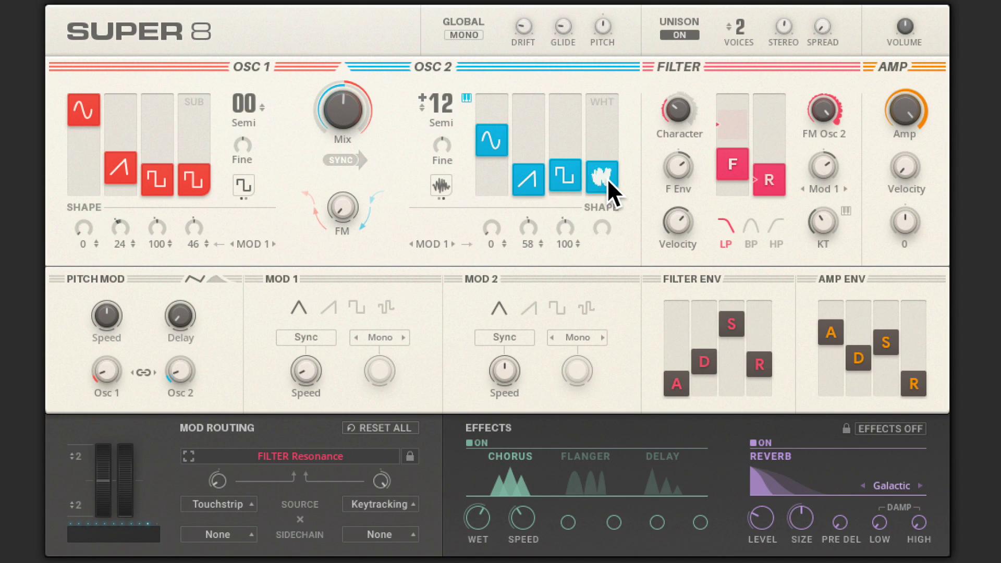
{"action": "left_click_drag", "start_coordinate": [915, 376], "coordinate": [915, 326]}
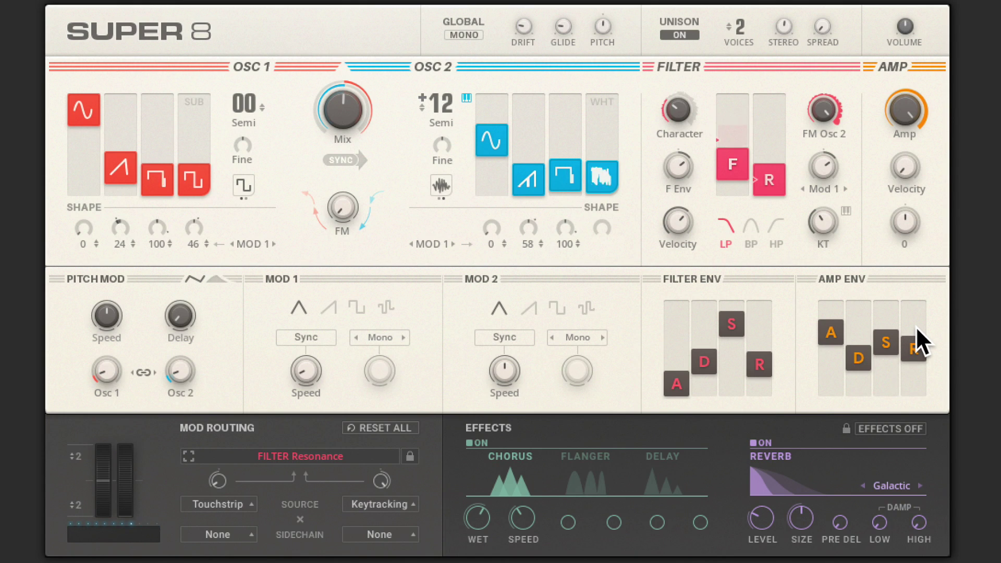